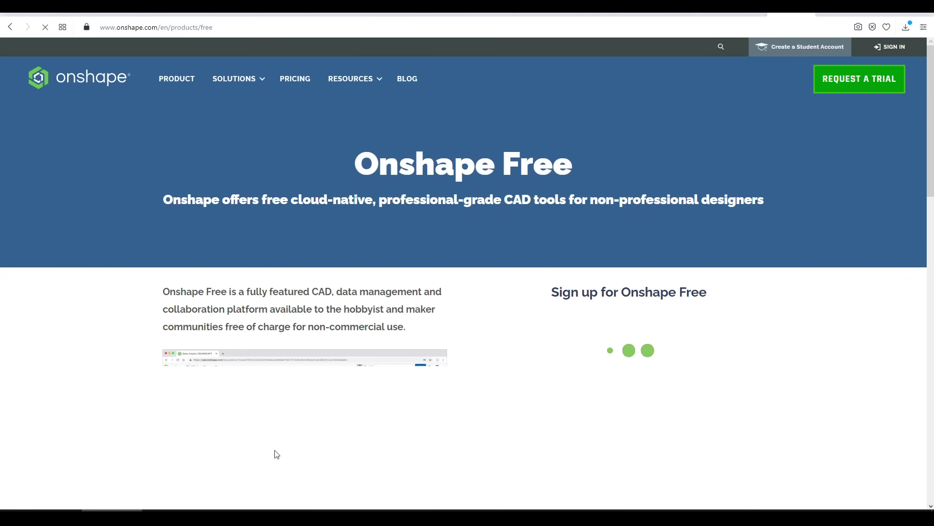
Scroll the Onshape Free page on the way to the My Onshape documents list.
scroll(441, 344, "down", 3)
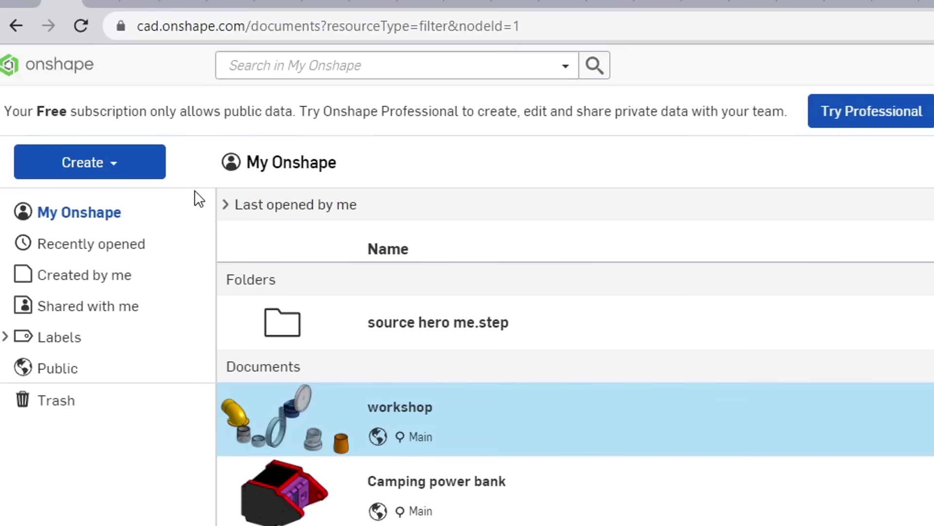
In TT Tutorials, add a new Part Studio and rename it 'dropsaw adaptor'.
left_click(105, 169)
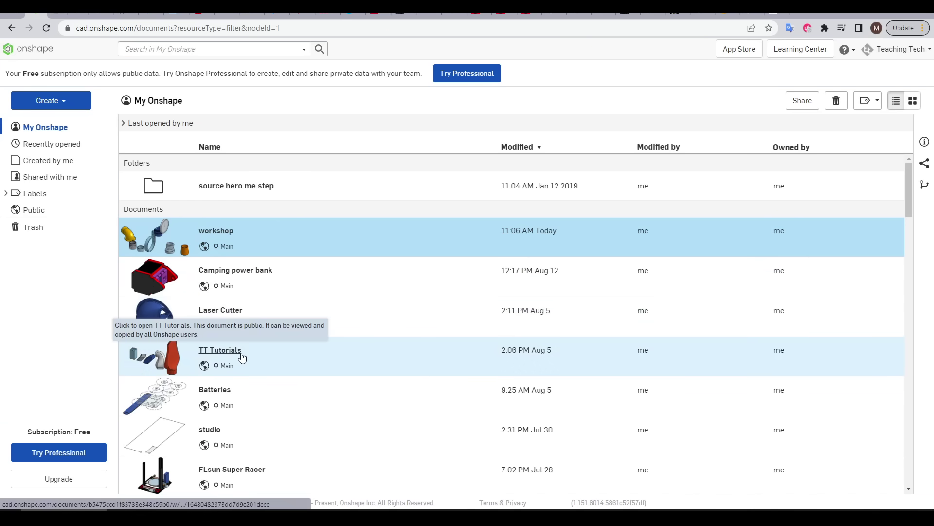
left_click(242, 357)
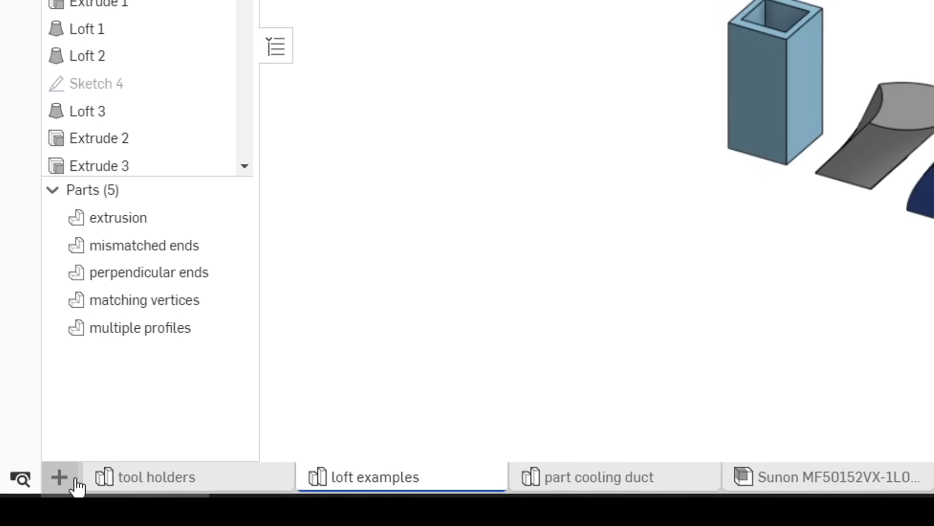
left_click(67, 481)
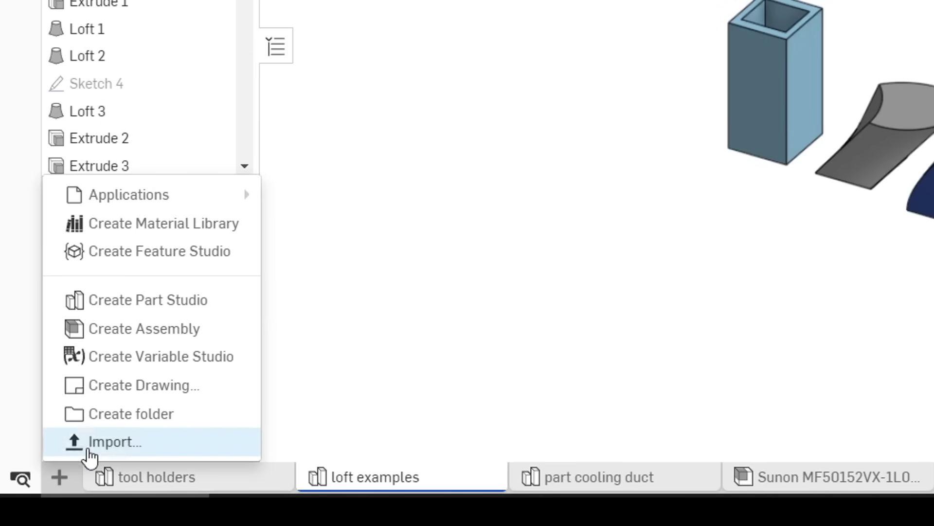
left_click(153, 308)
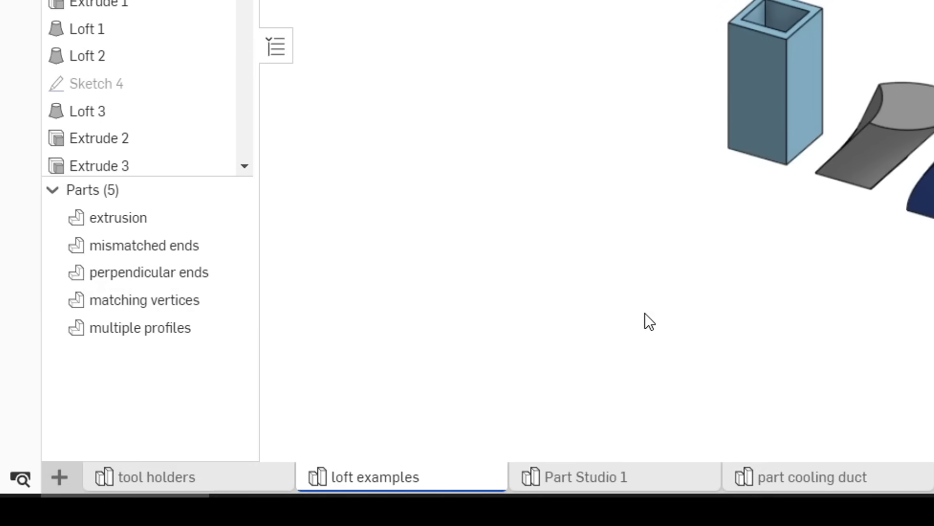
right_click(584, 475)
left_click(306, 415)
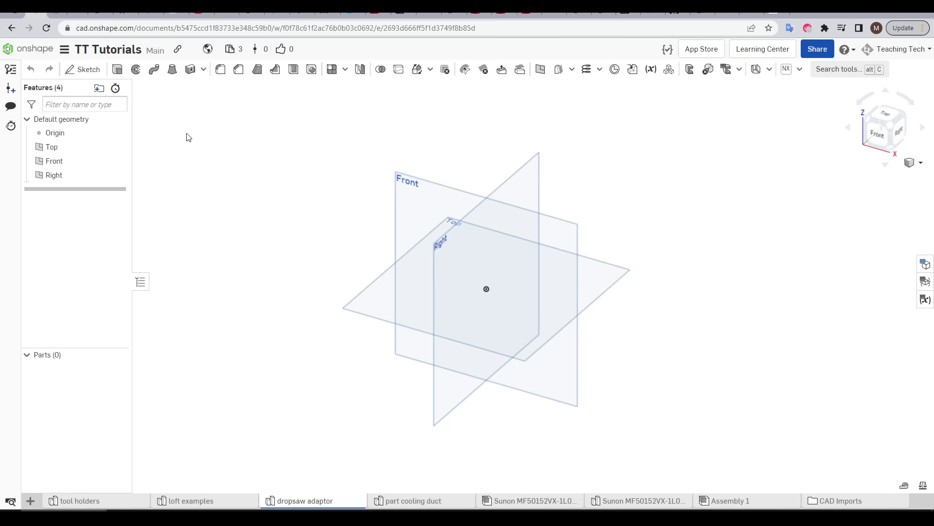
Start a sketch on the Top plane and insert photo P1200025.JPG, placing its first corner.
left_click(97, 73)
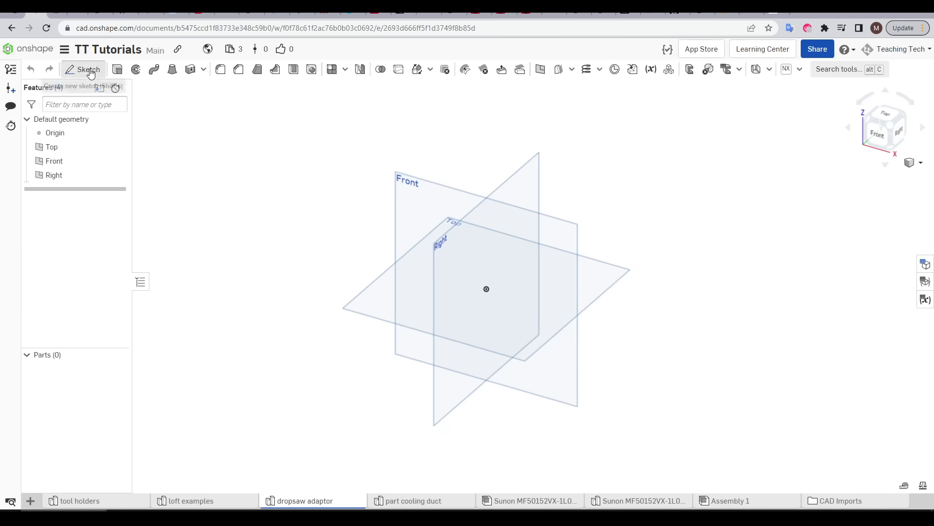
left_click(376, 304)
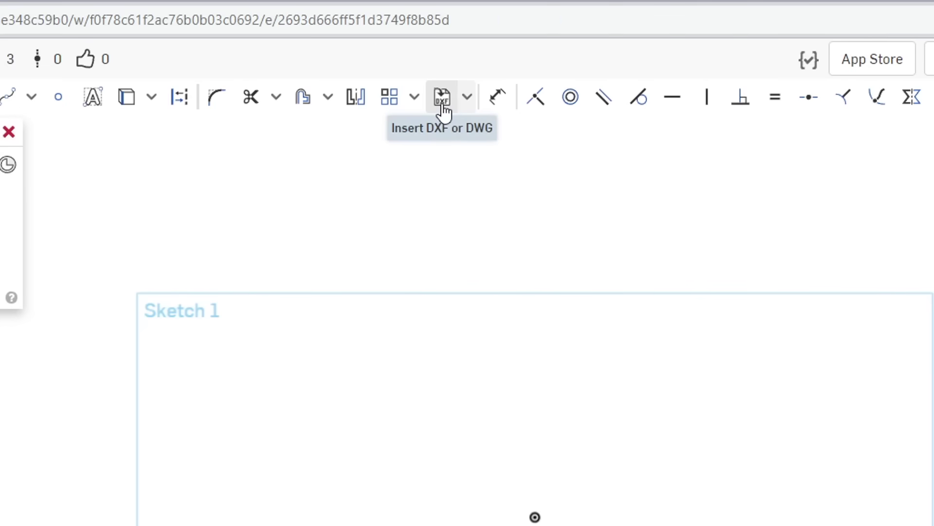
left_click(471, 102)
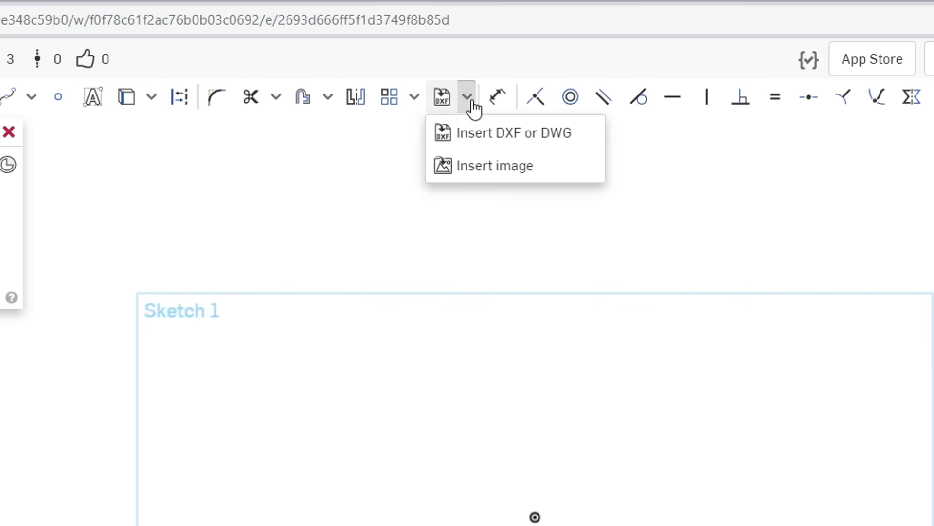
left_click(559, 170)
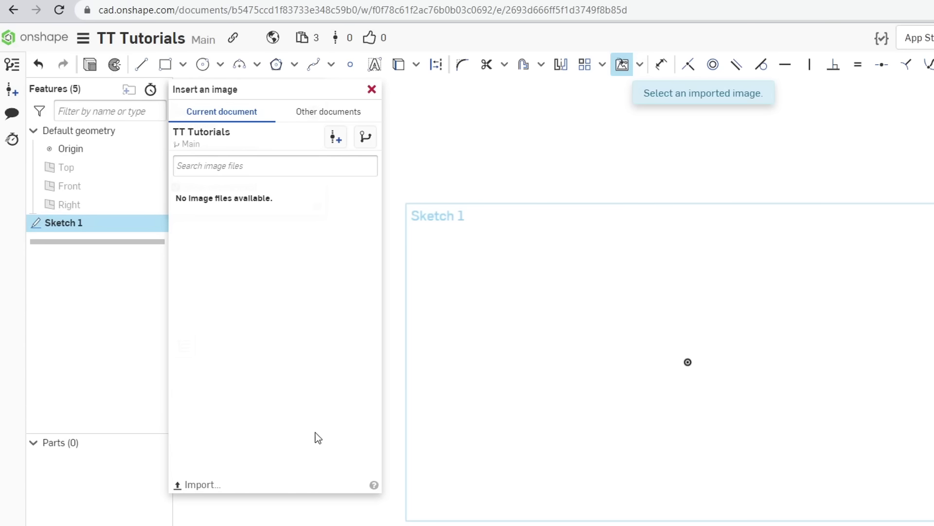
left_click(211, 488)
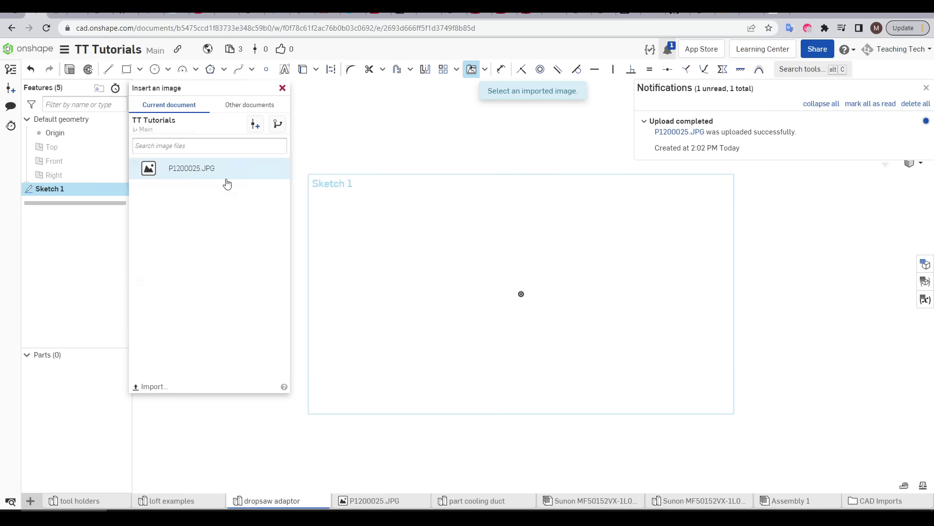
left_click(197, 173)
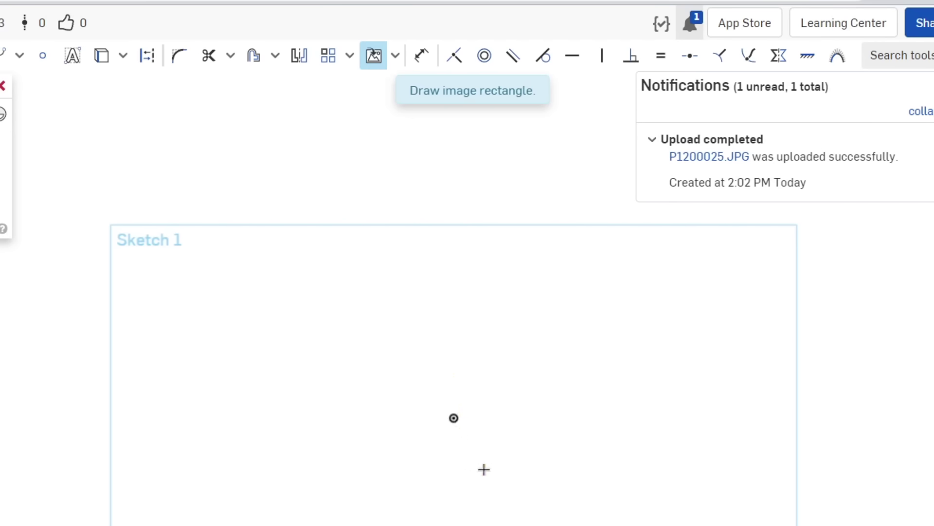
left_click(510, 464)
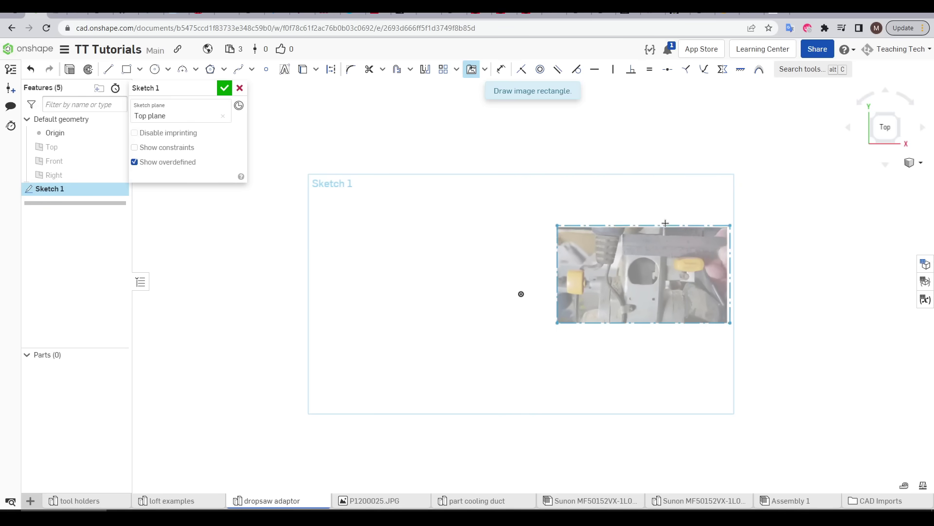
Place the photo's opposite corner, then drag its bottom-right corner to reposition it.
left_click(762, 193)
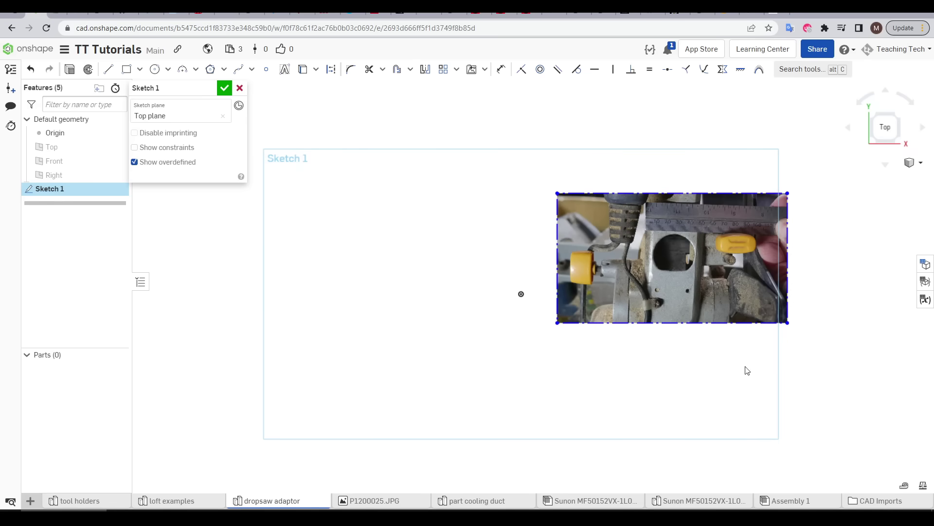
mouse_move(788, 327)
left_mouse_down()
mouse_move(782, 302)
mouse_move(740, 298)
mouse_move(787, 346)
mouse_move(785, 322)
left_mouse_up()
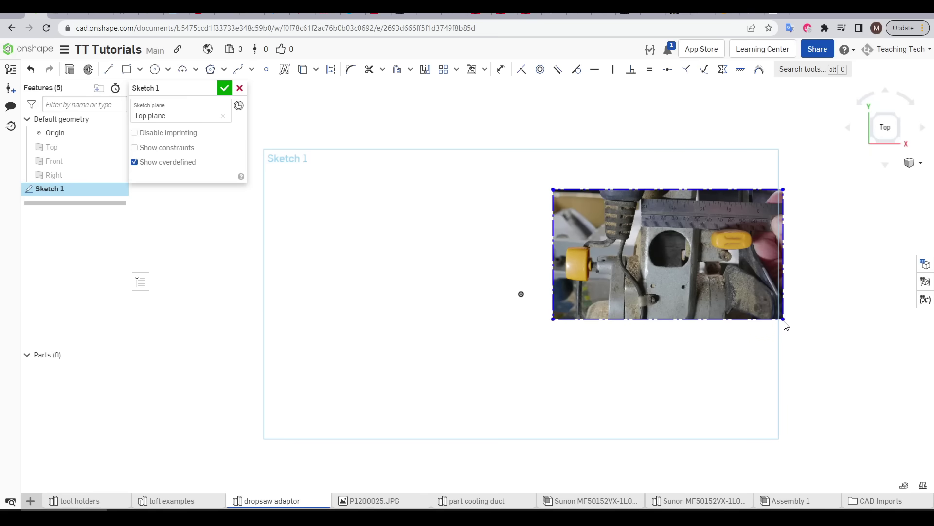
scroll(779, 200, "up", 5)
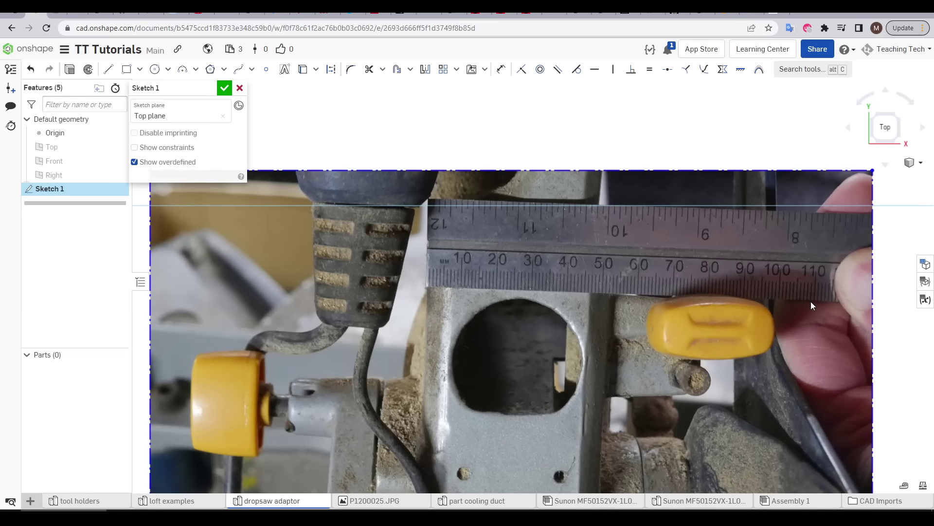
scroll(794, 270, "down", 3)
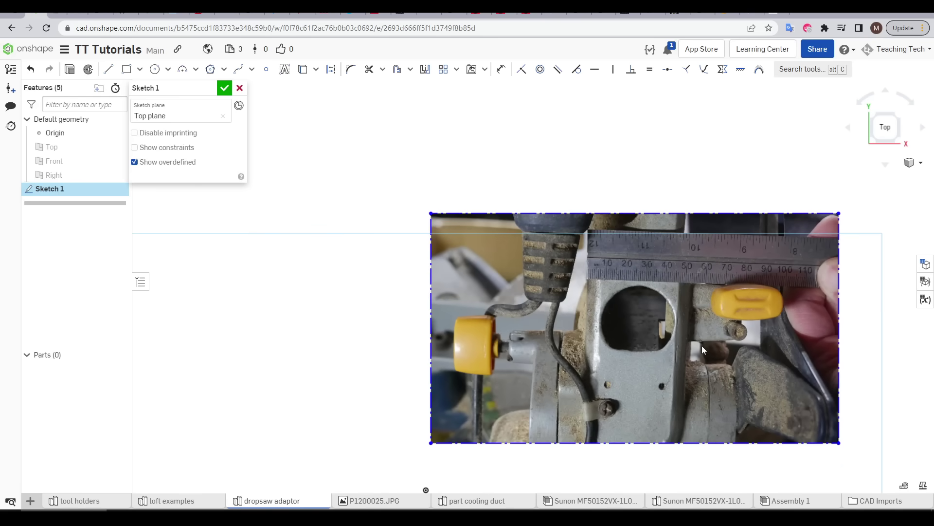
Make the photo's bottom-left corner coincident with the origin and rotate the photo to straighten the ruler.
left_click(522, 70)
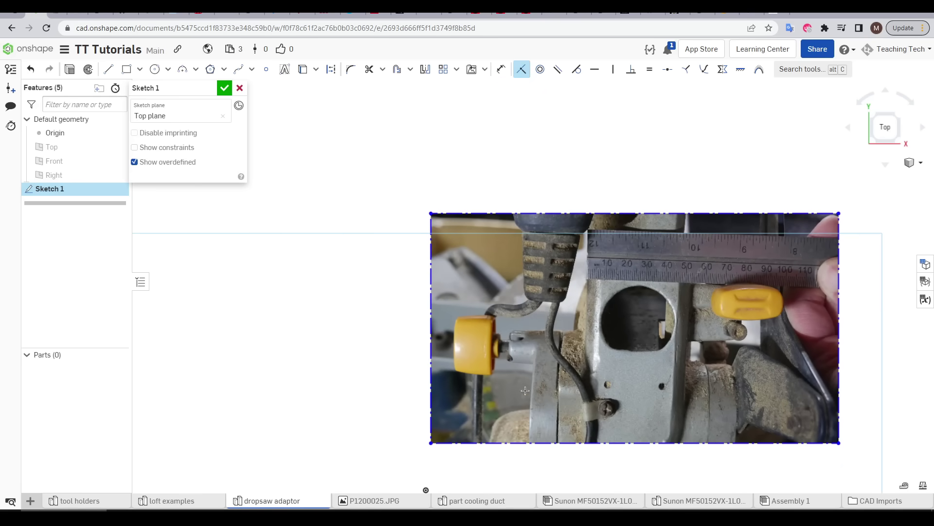
left_click(432, 444)
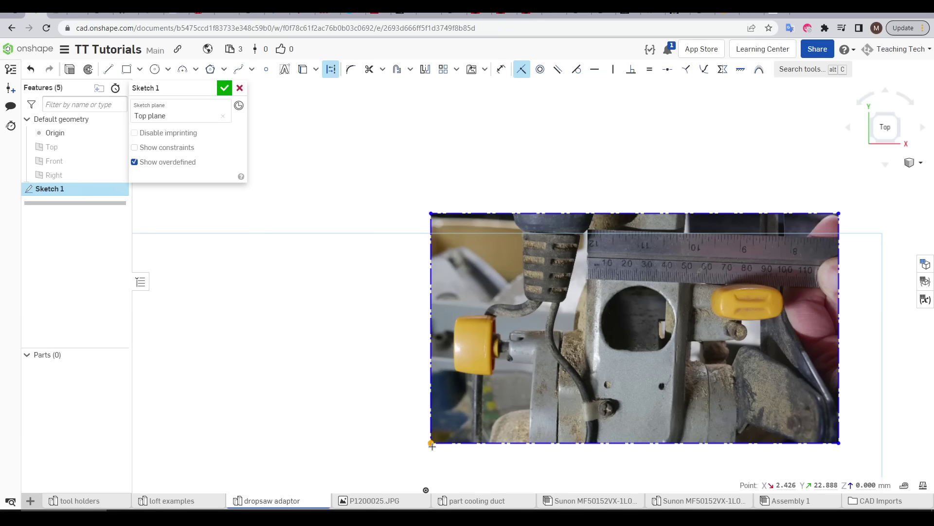
left_click(426, 489)
middle_click_drag(842, 259, 768, 150)
key("Escape")
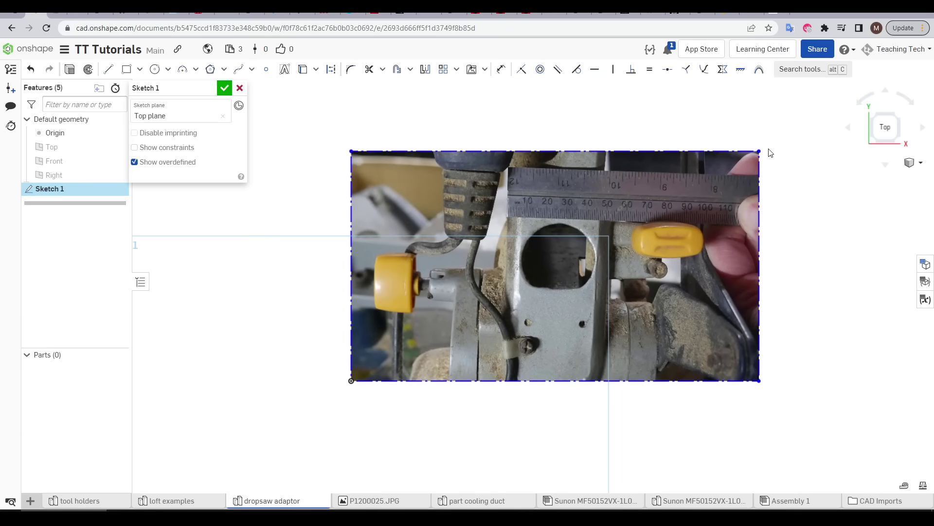
mouse_move(762, 153)
left_mouse_down()
mouse_move(759, 140)
mouse_move(762, 177)
mouse_move(749, 141)
left_mouse_up()
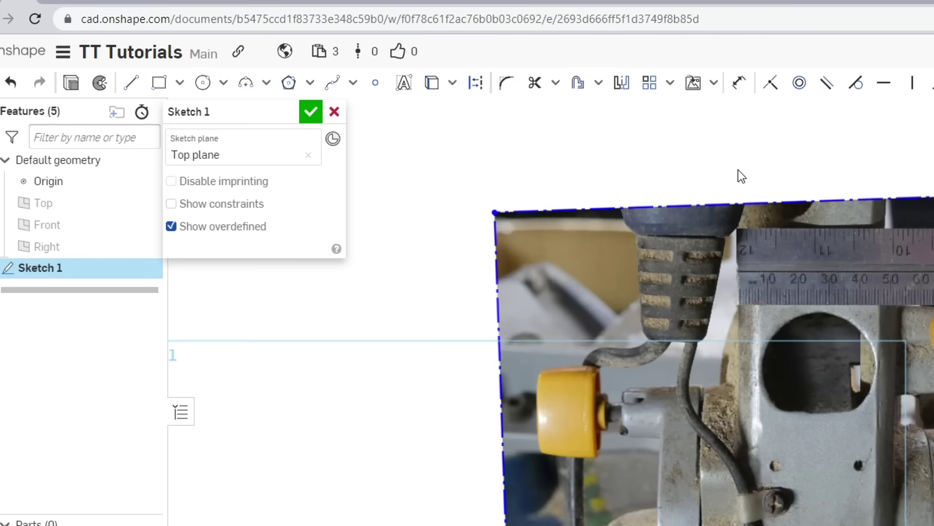
Trace construction lines along the ruler edge and along the photo's bottom edge.
key("l")
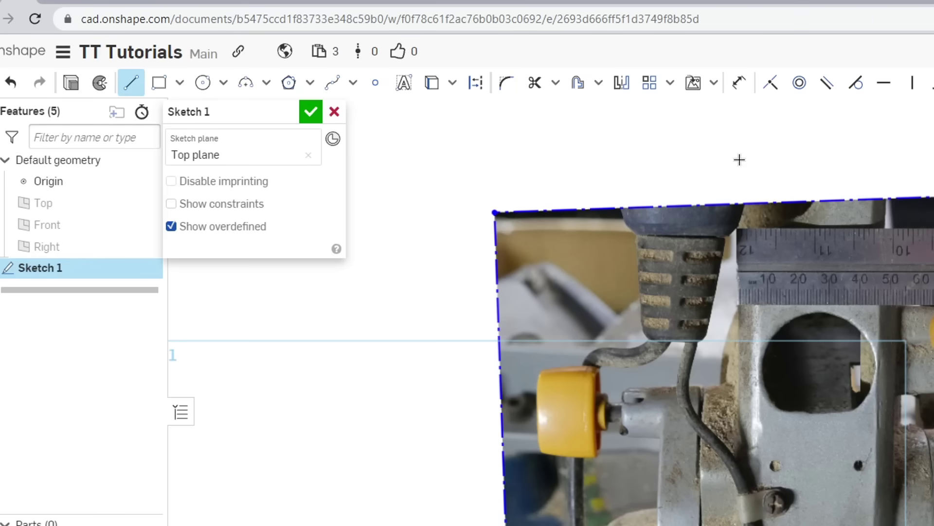
key("q")
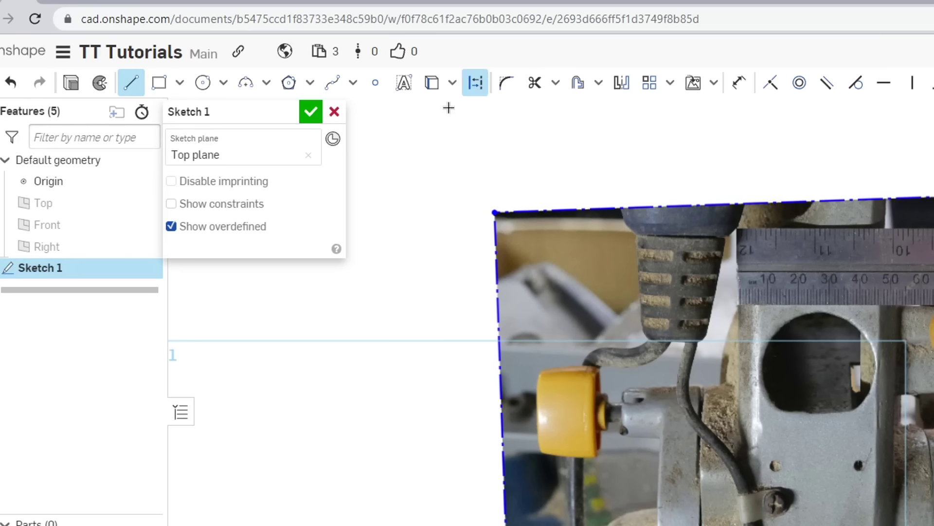
left_click(737, 304)
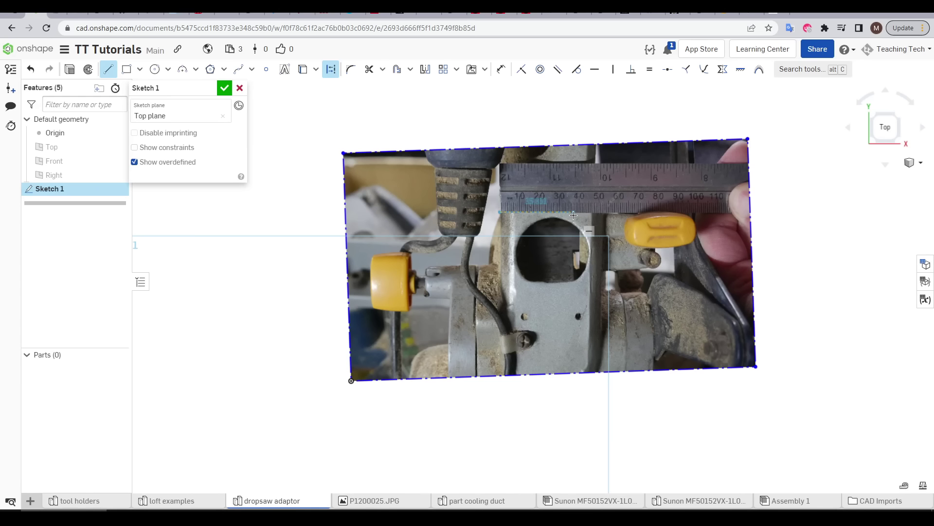
left_click(600, 213)
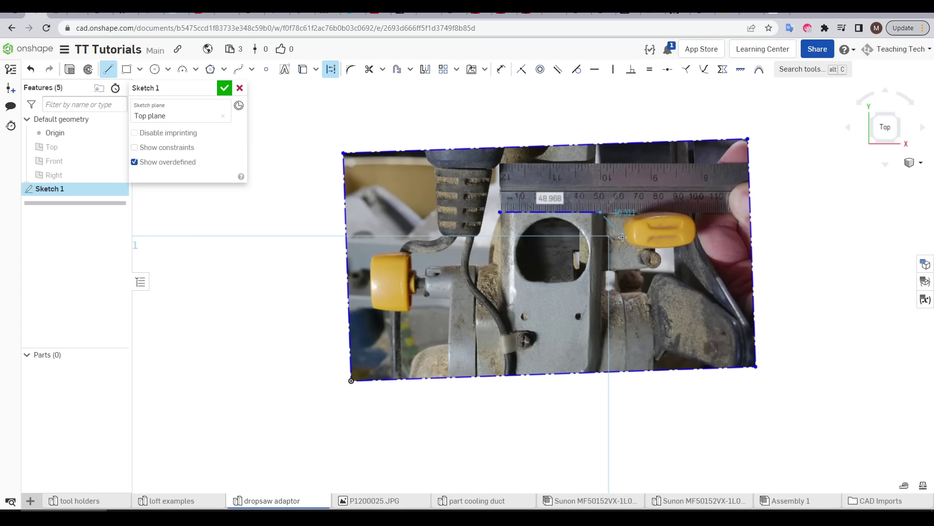
key("Escape")
key("l")
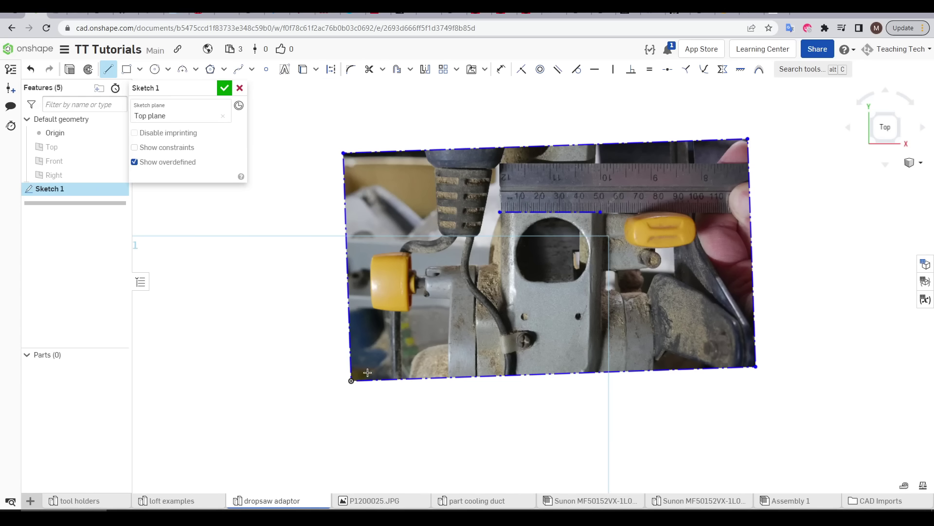
left_click(351, 380)
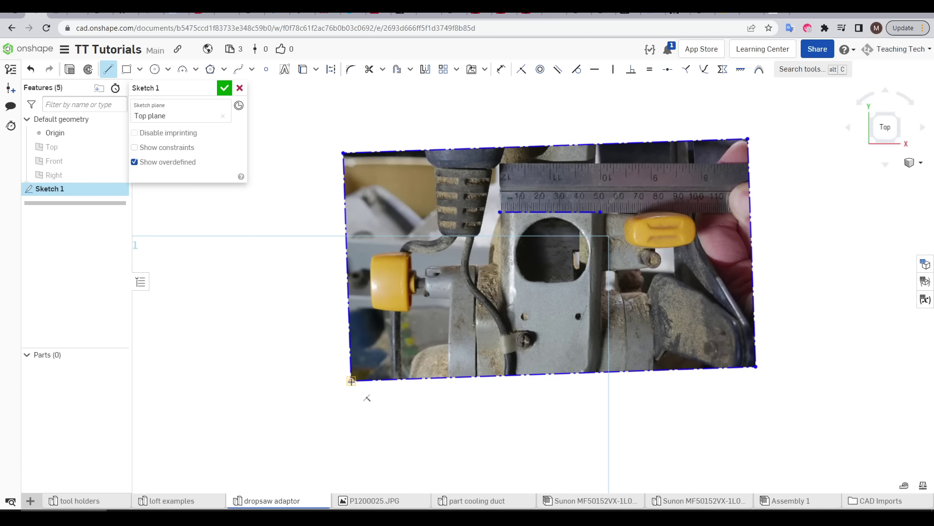
left_click(745, 384)
key("Escape")
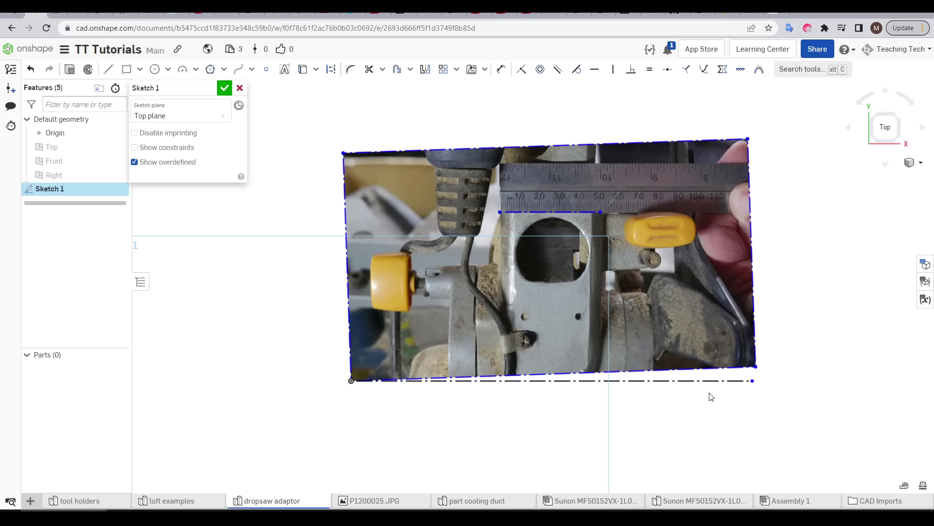
key("d")
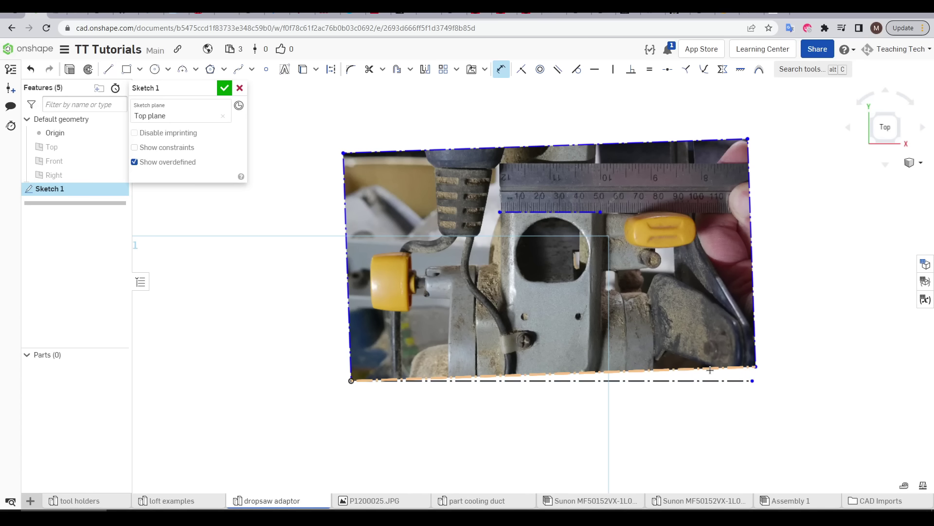
Dimension the angle between the ruler line and bottom line as 2°, then recentre the photo.
left_click(710, 370)
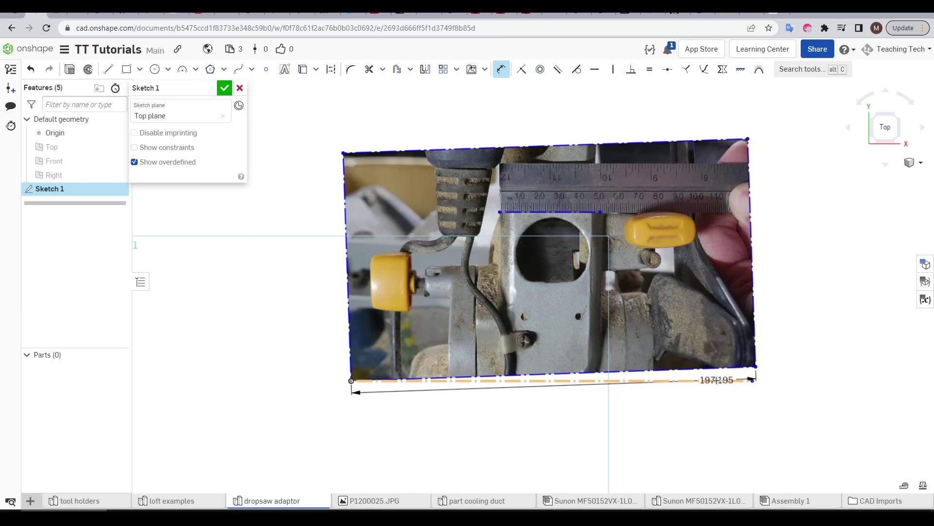
left_click(716, 380)
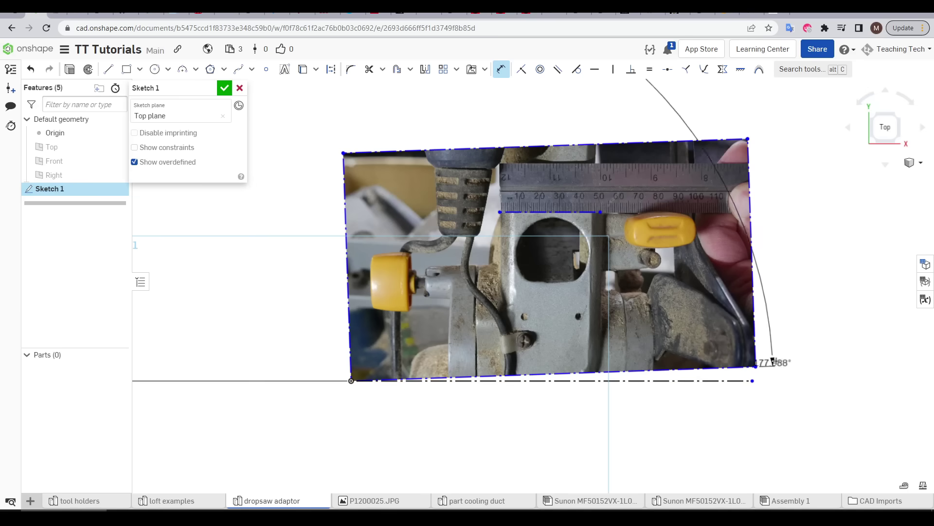
left_click(805, 372)
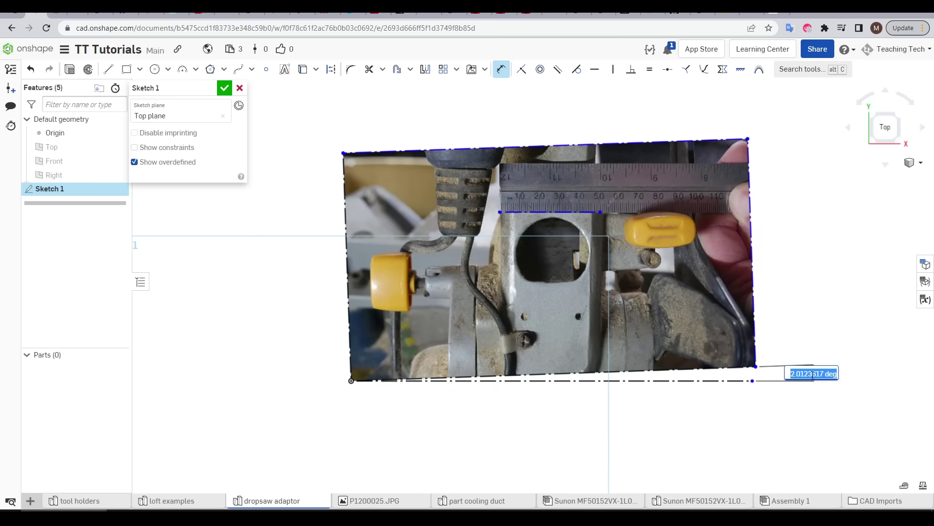
scroll(570, 246, "up", 5)
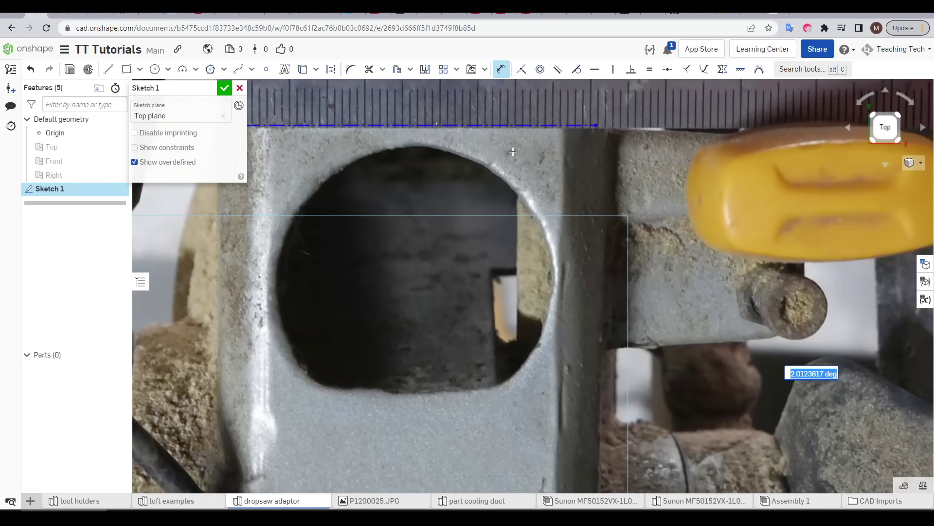
scroll(593, 189, "up", 3)
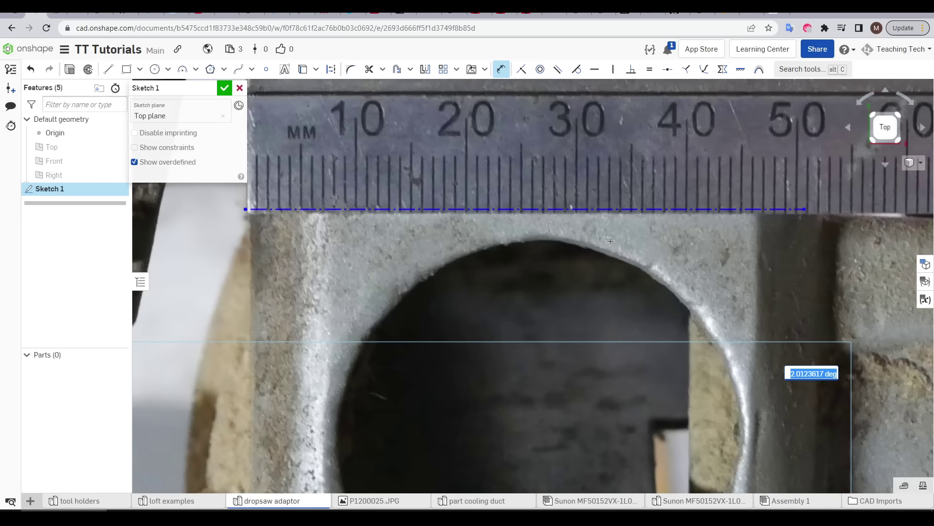
type("2")
scroll(805, 339, "down", 7)
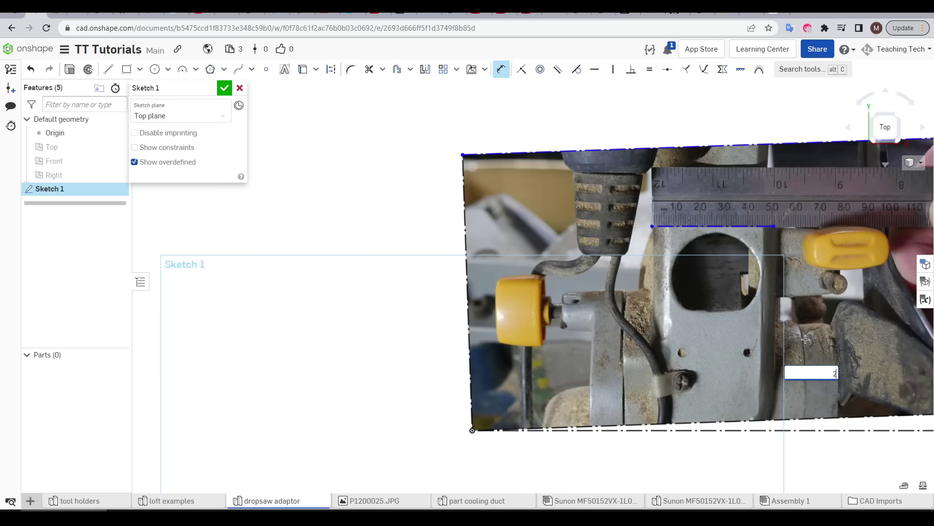
key("Return")
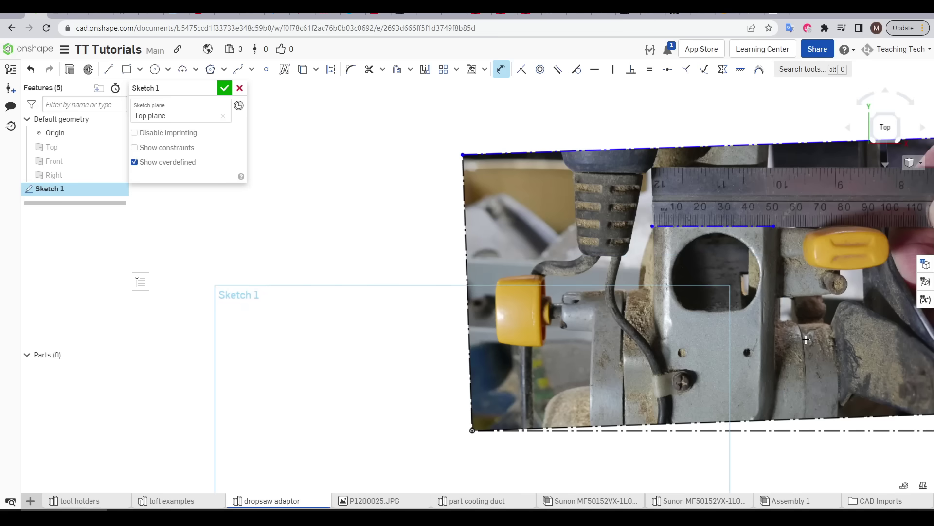
scroll(268, 223, "up", 7)
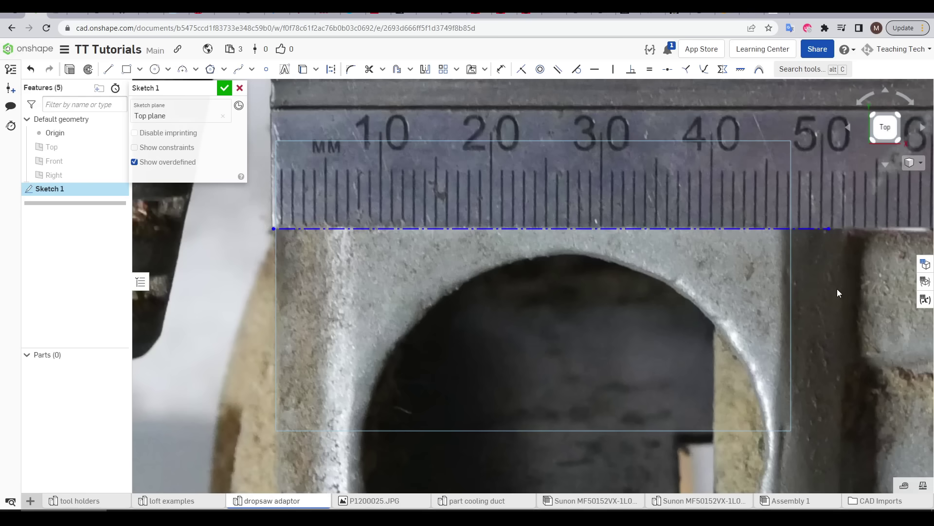
scroll(834, 295, "down", 8)
middle_click_drag(832, 301, 647, 296)
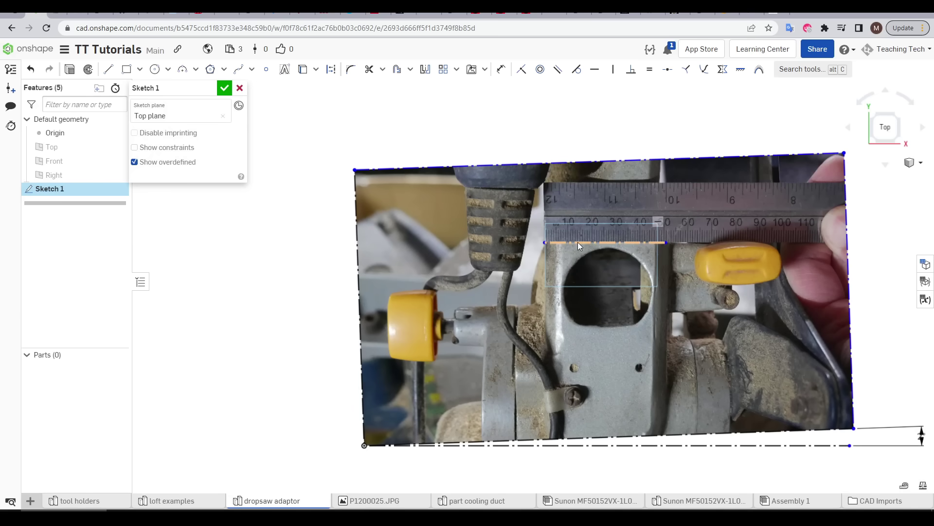
Dimension the traced ruler line to 50 mm.
key("d")
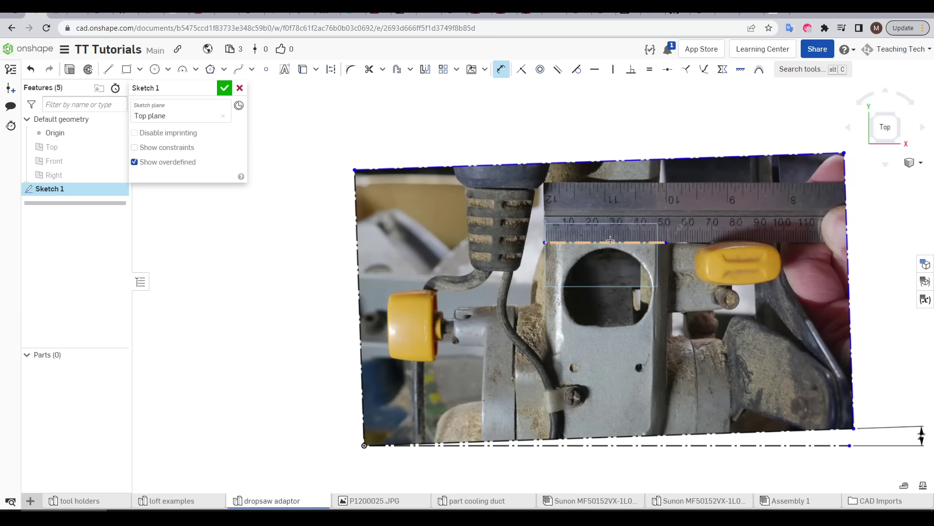
left_click(607, 242)
left_click(603, 126)
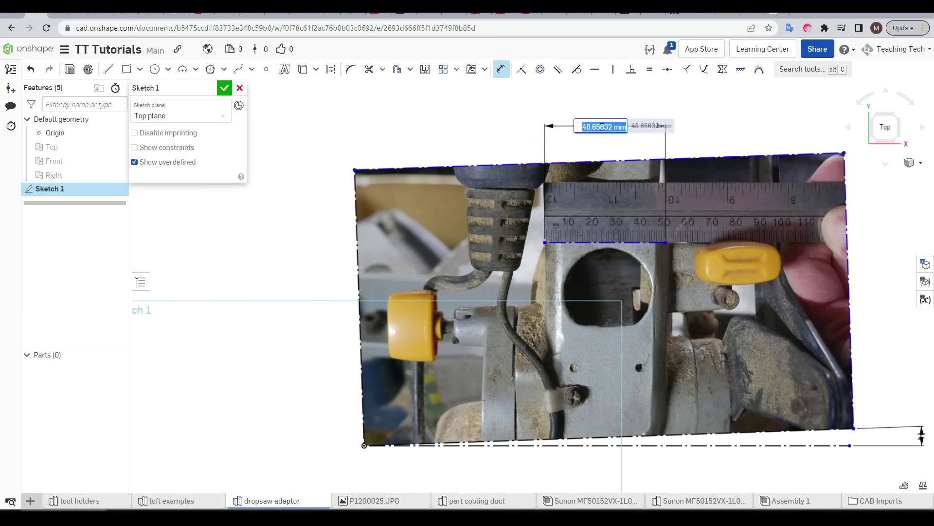
type("50")
key("Return")
scroll(665, 208, "up", 5)
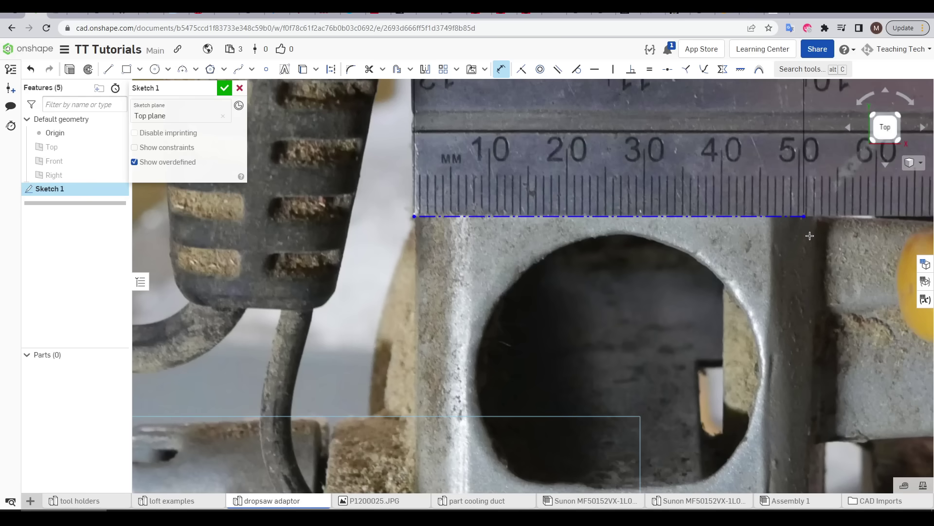
scroll(809, 236, "down", 8)
middle_click_drag(810, 250, 748, 255)
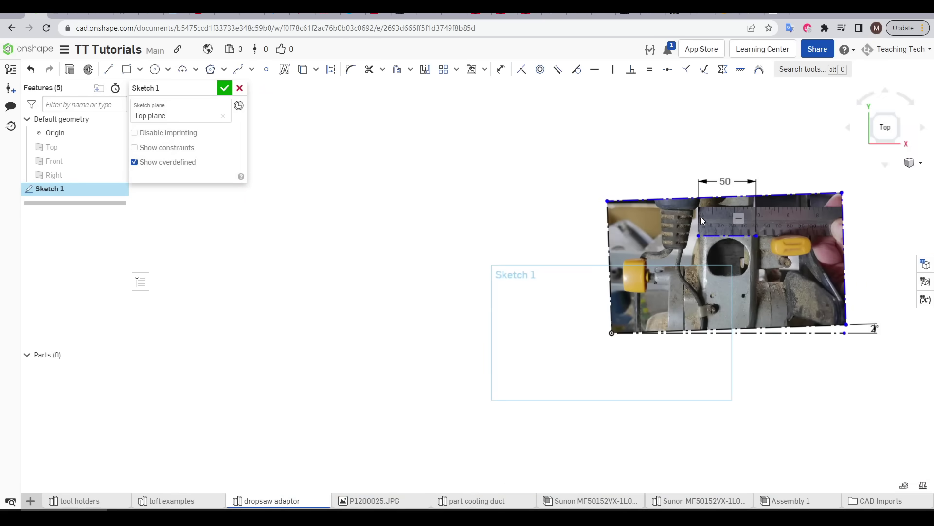
Dimension the photo's top edge as 202 wide.
key("d")
left_click(720, 197)
left_click(752, 149)
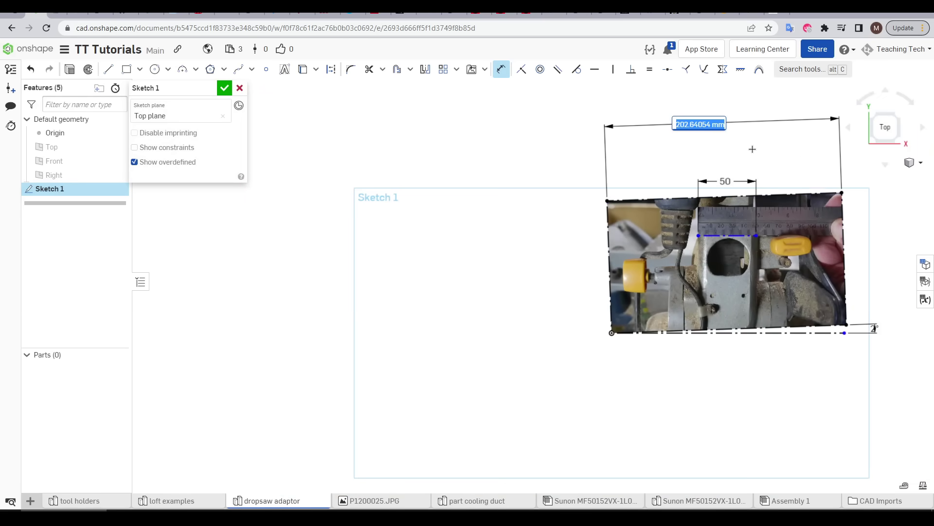
type("202")
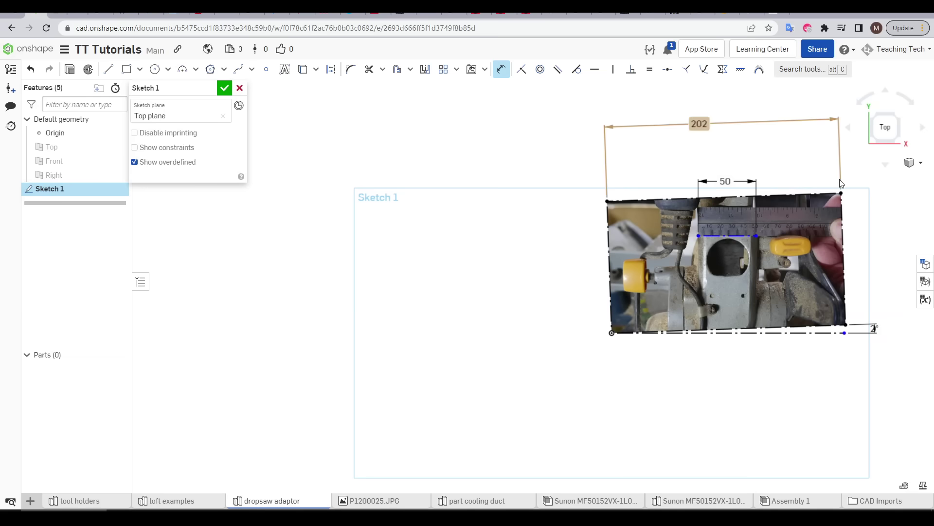
key("Return")
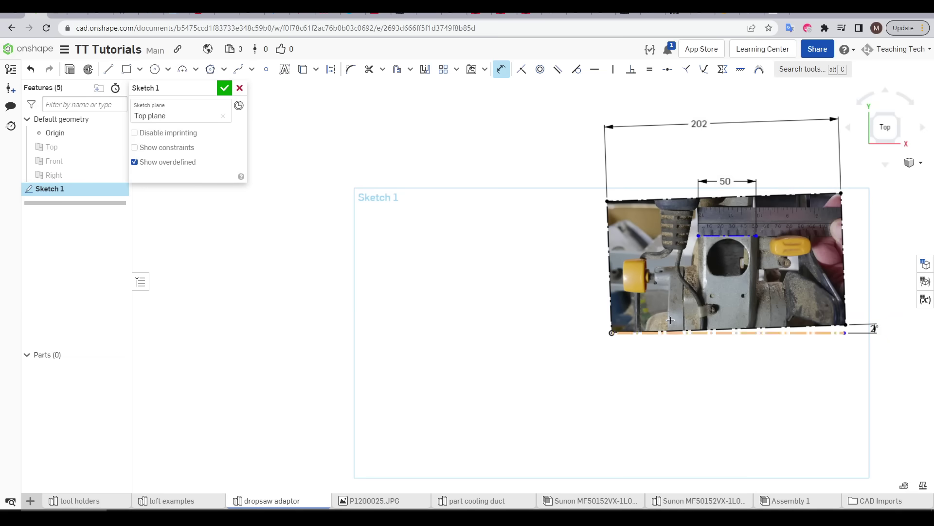
scroll(733, 242, "up", 10)
key("Escape")
Drag the ruler line's end onto the ruler mark.
left_click_drag(478, 198, 475, 202)
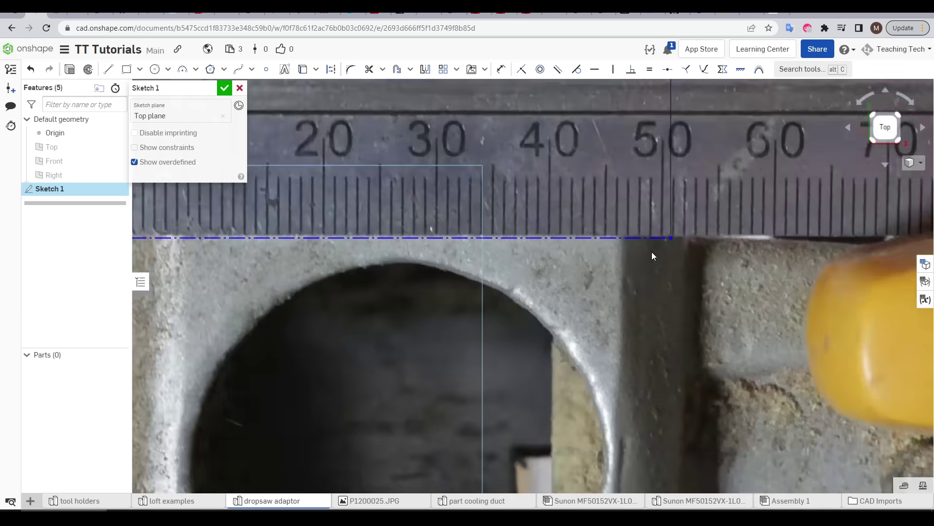
scroll(652, 252, "up", 3)
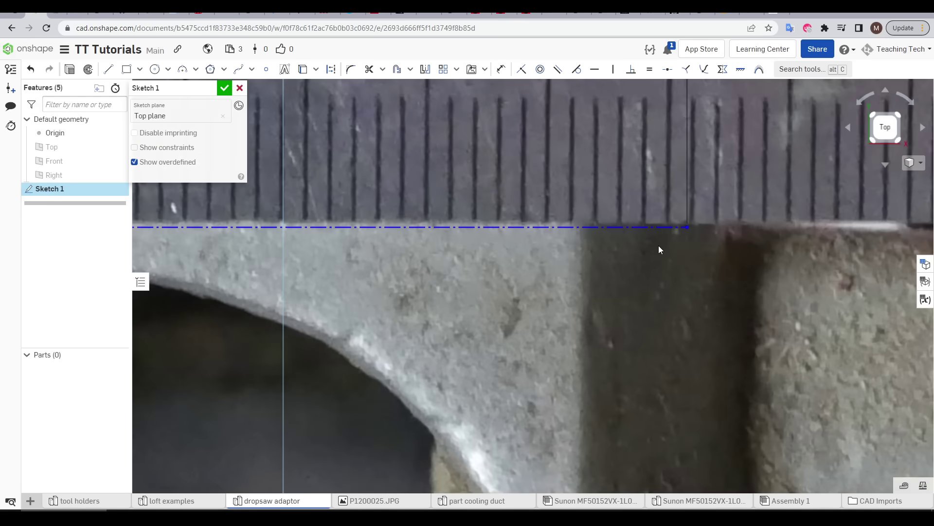
scroll(685, 230, "down", 5)
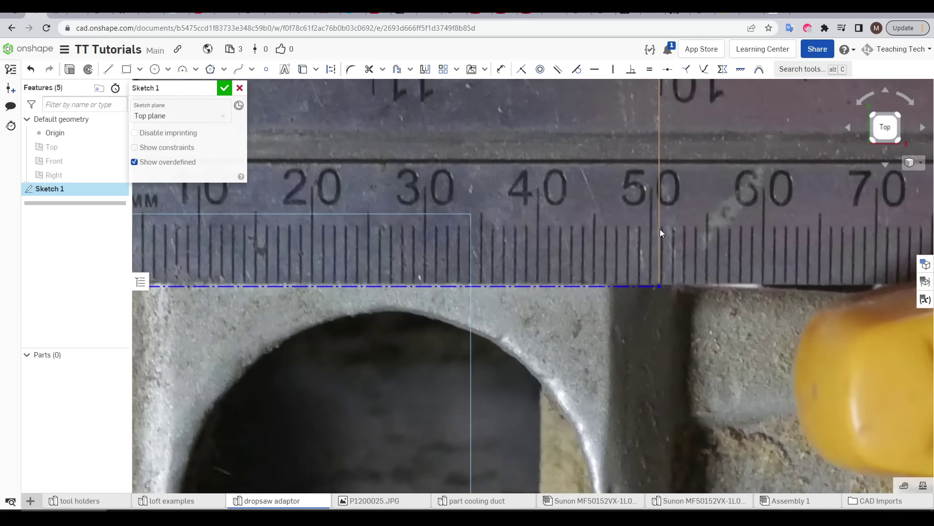
scroll(652, 284, "down", 5)
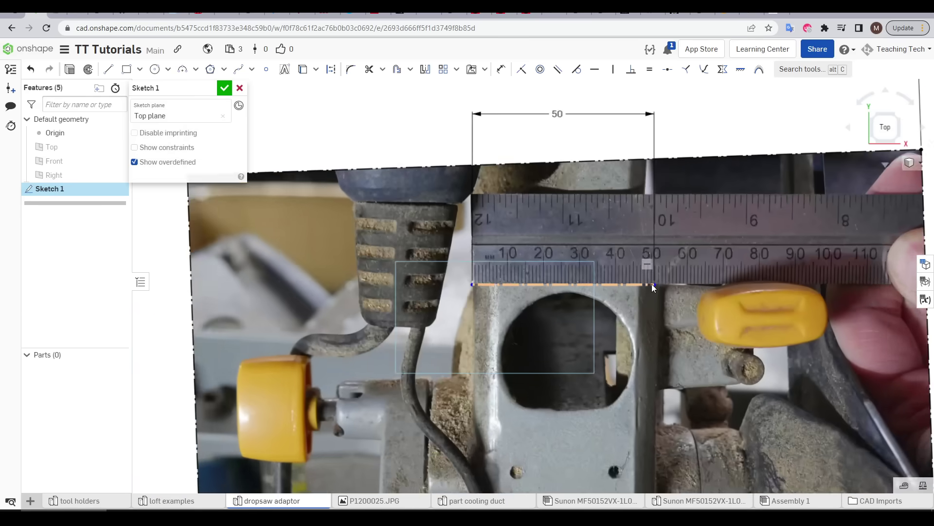
scroll(627, 204, "down", 3)
scroll(617, 98, "up", 5)
Change the photo width dimension to 203.
double_click(548, 209)
type("2")
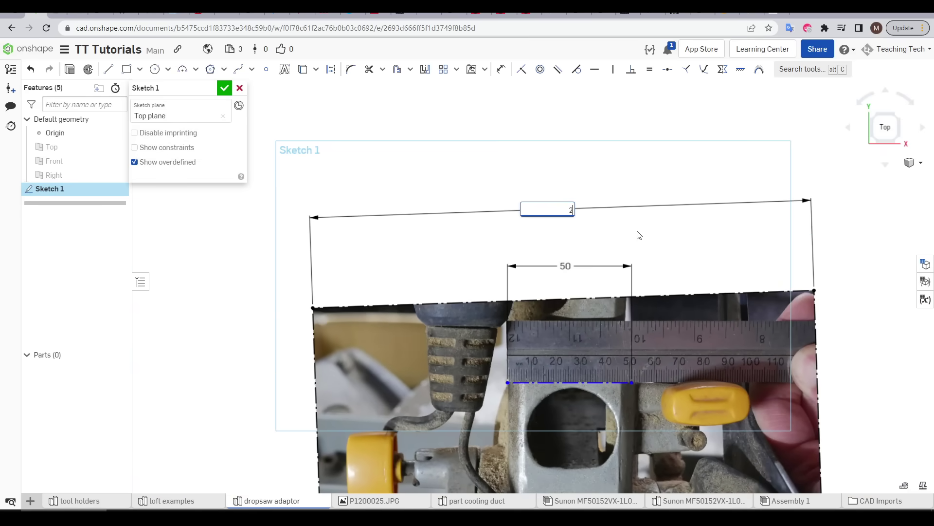
type("03")
key("Return")
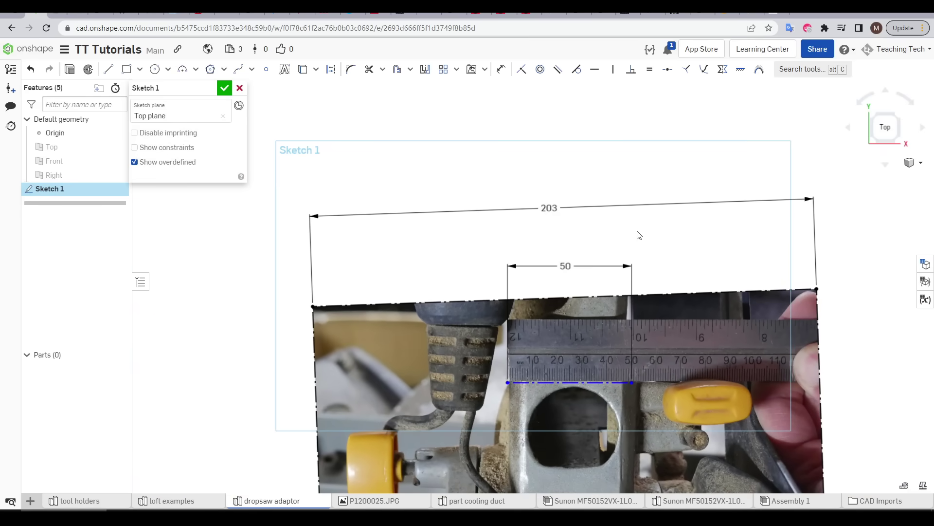
scroll(497, 385, "up", 10)
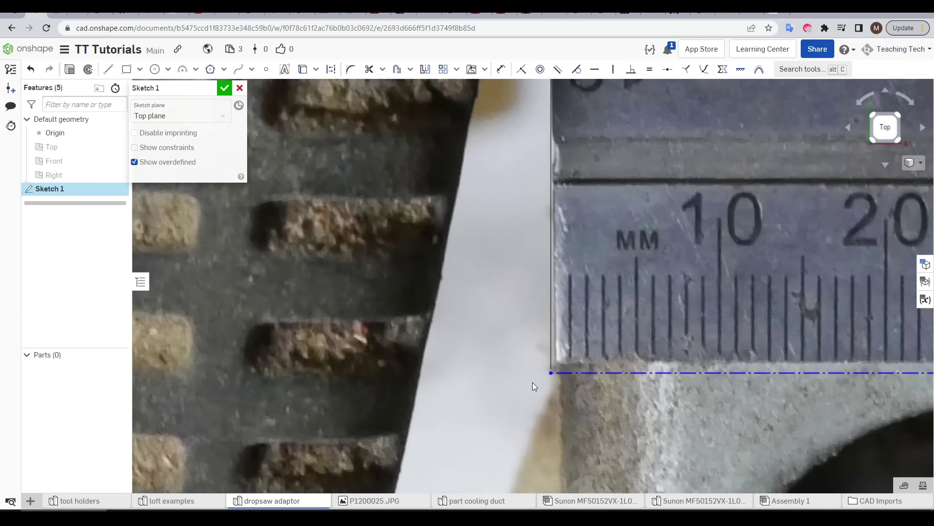
Align the ruler line's left end with the ruler edge and fit the photo in view.
left_click_drag(552, 373, 557, 364)
scroll(530, 364, "down", 5)
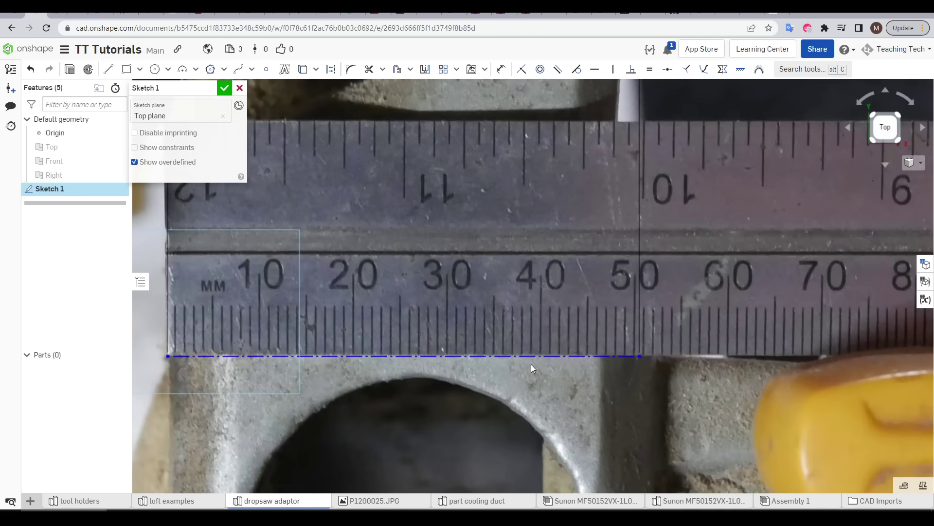
scroll(636, 358, "up", 5)
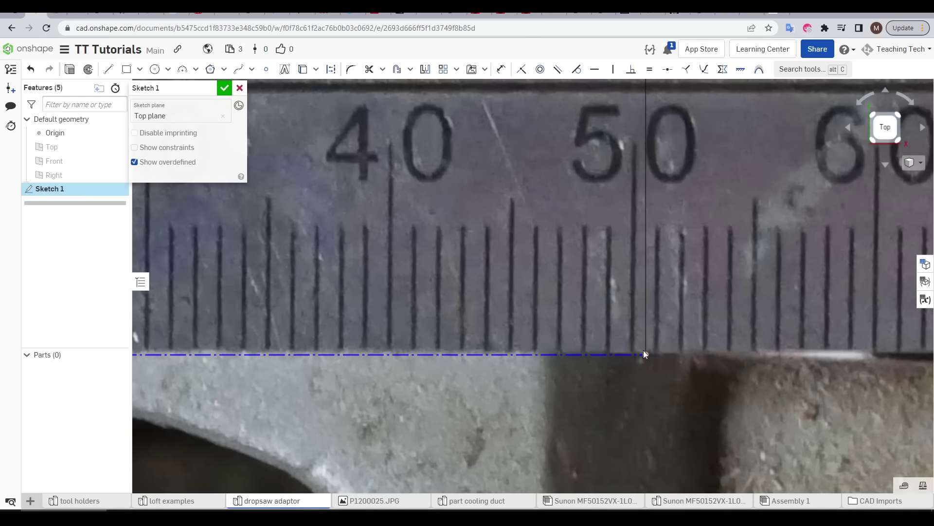
key("f")
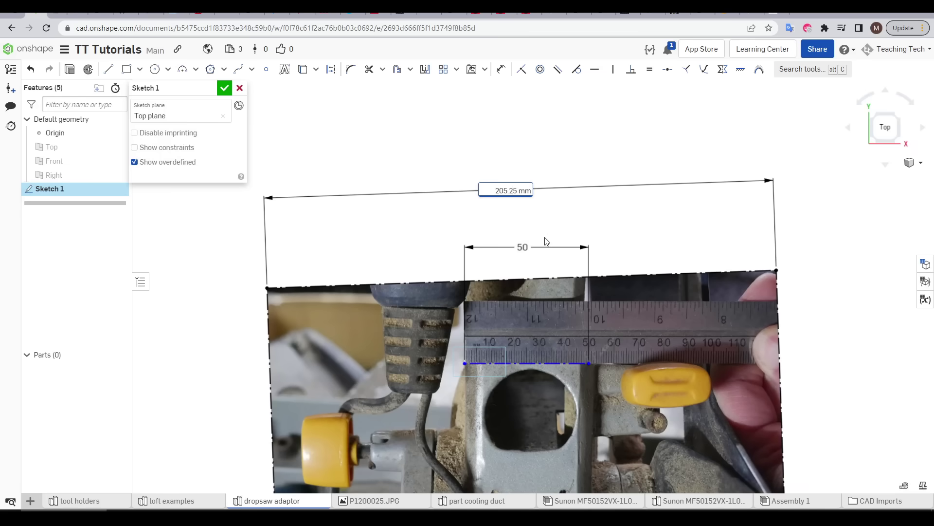
scroll(581, 364, "up", 5)
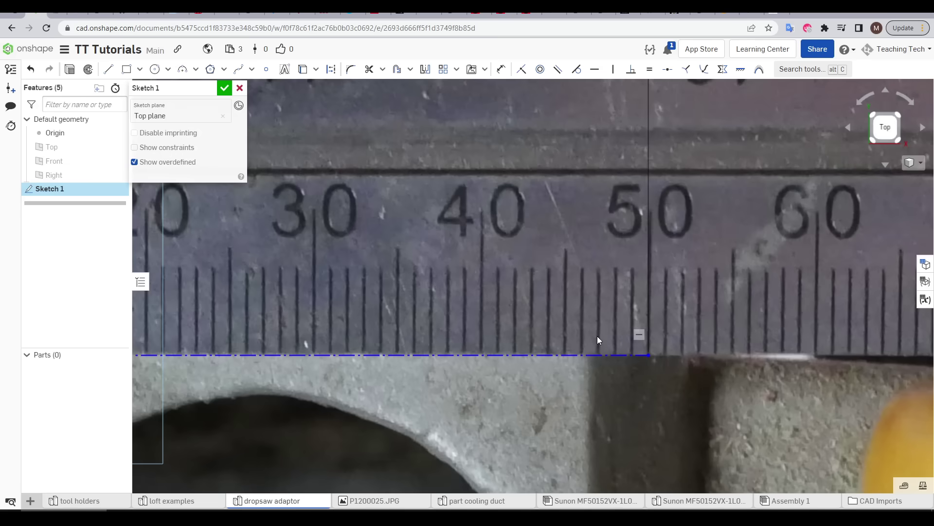
scroll(586, 329, "down", 3)
key("f")
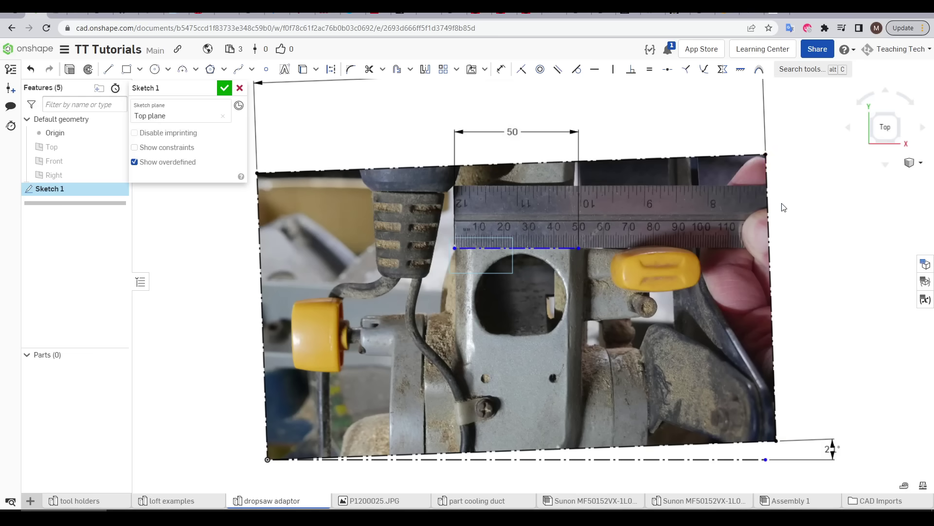
key("ctrl+z")
Move the construction line above the photo and set the hole spacing to 28 mm.
left_click_drag(517, 226, 436, 117)
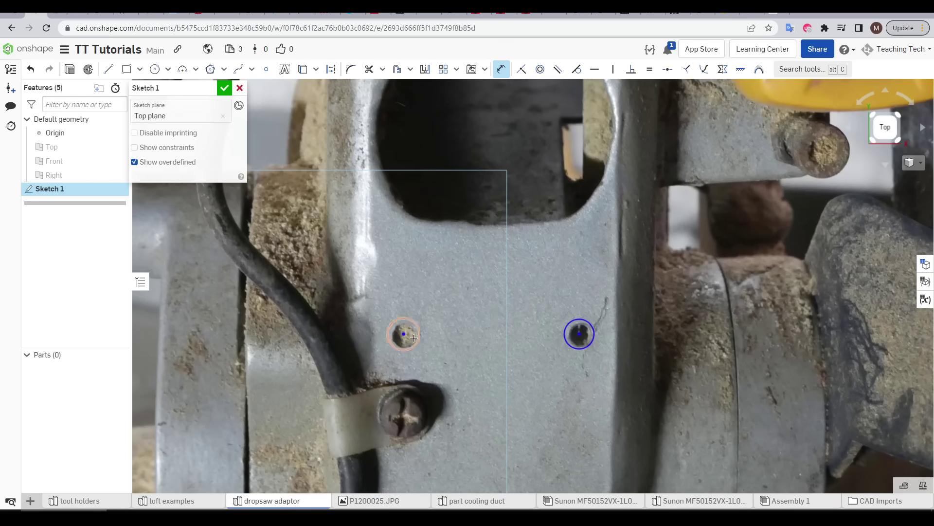
left_click(403, 334)
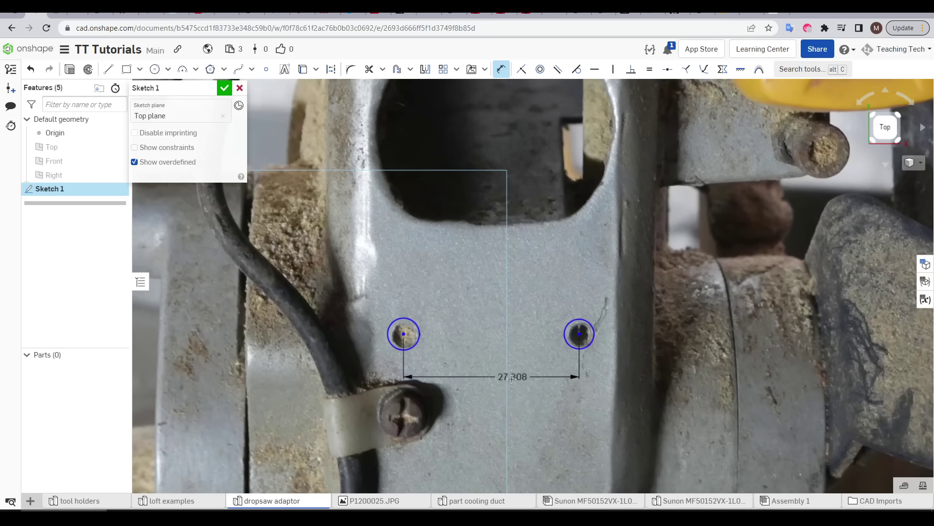
left_click(497, 398)
type("28")
key("Return")
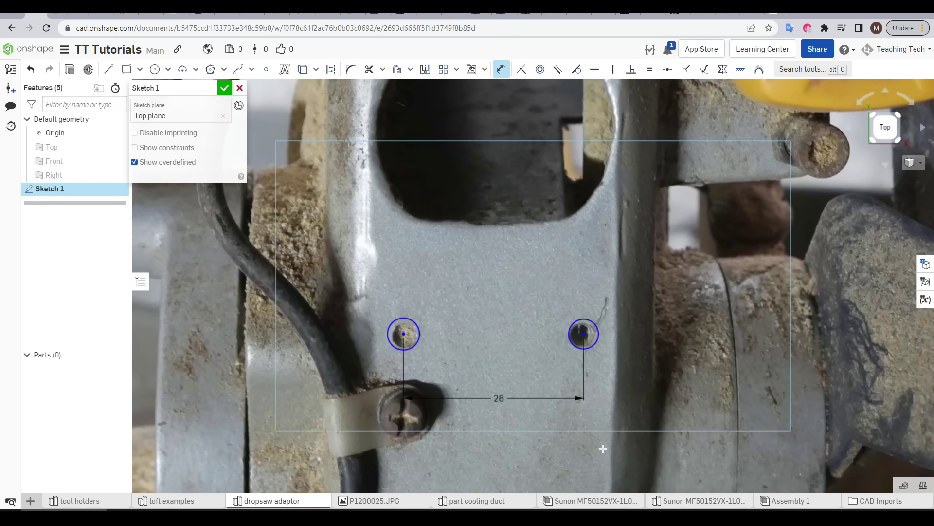
Give the left hole a 4 mm diameter and make both hole circles equal.
left_click(420, 331)
left_click(352, 289)
type("4")
key("Return")
left_click(649, 69)
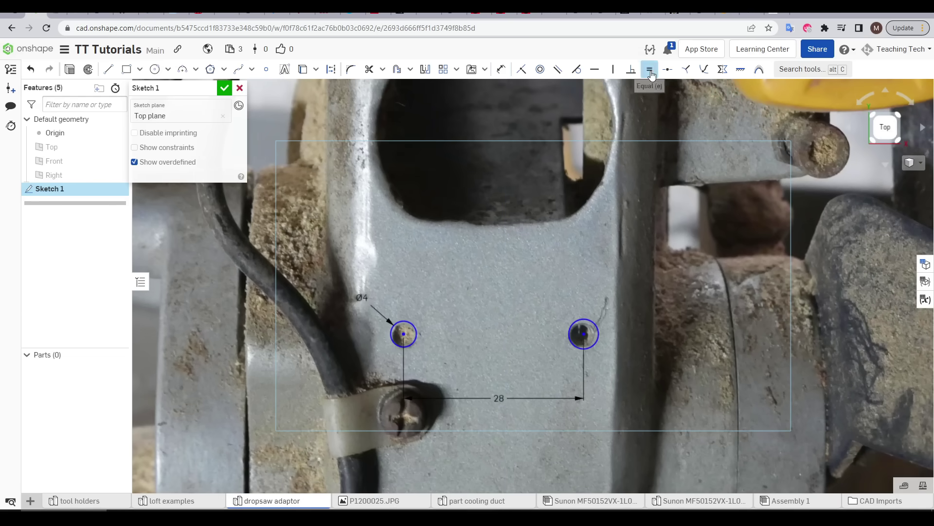
left_click(579, 321)
left_click(413, 324)
key("Escape")
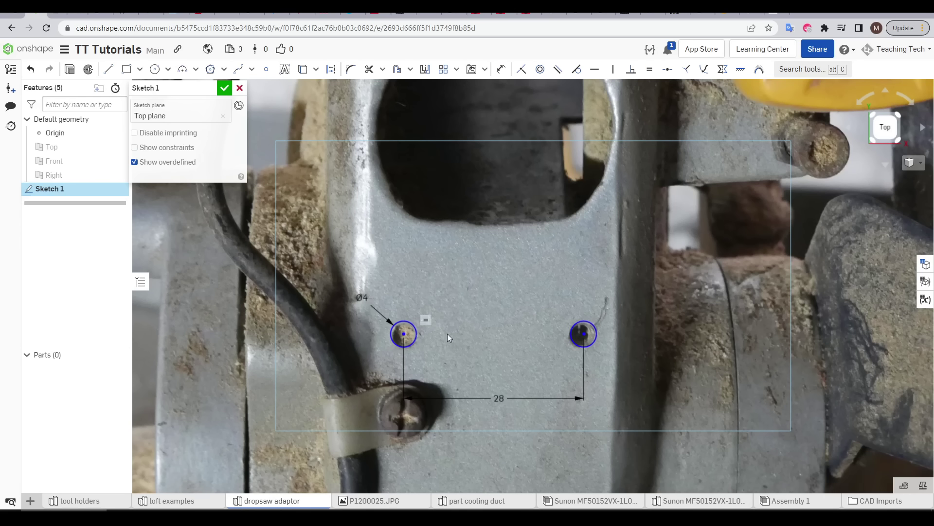
Draw construction lines joining the hole centres and rising vertically from their midpoint.
key("l")
left_click(583, 334)
key("q")
left_click(403, 334)
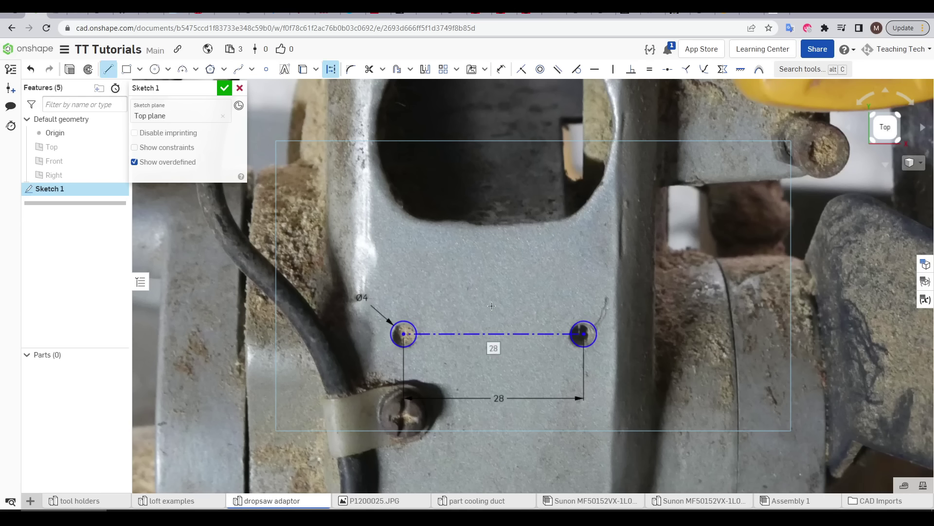
left_click(493, 334)
scroll(514, 345, "down", 5)
left_click(506, 220)
key("Escape")
Draw a circle centred on the vertical centre line and dimension its diameter Ø37.
scroll(547, 332, "up", 4)
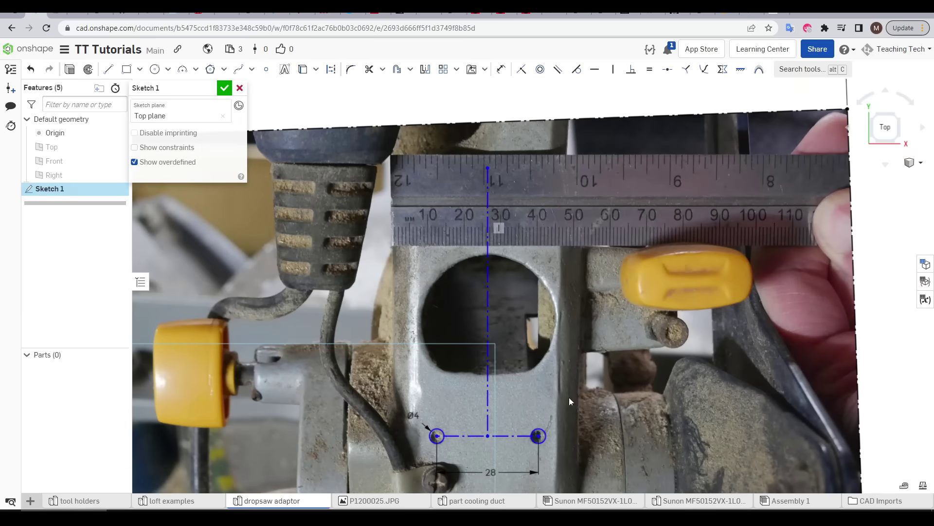
key("c")
left_click(507, 324)
left_click(531, 369)
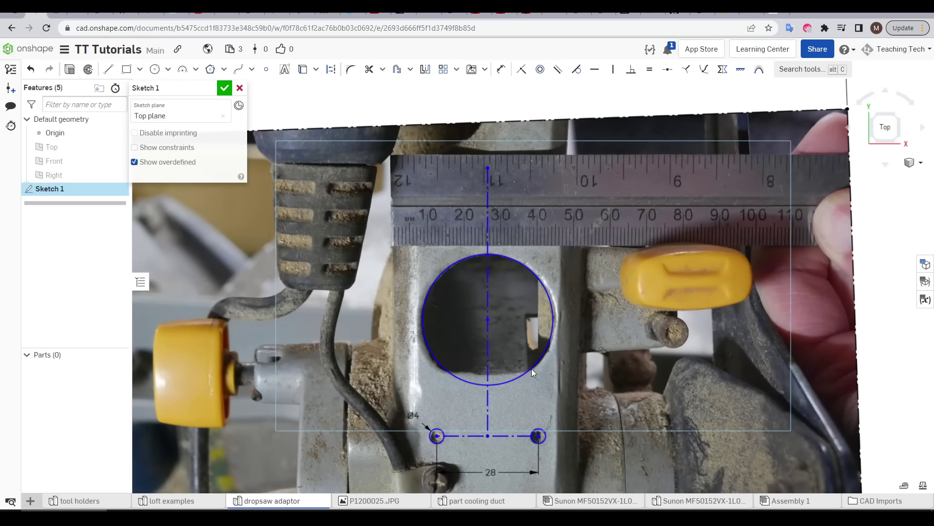
key("d")
left_click(531, 369)
left_click(378, 253)
type("38")
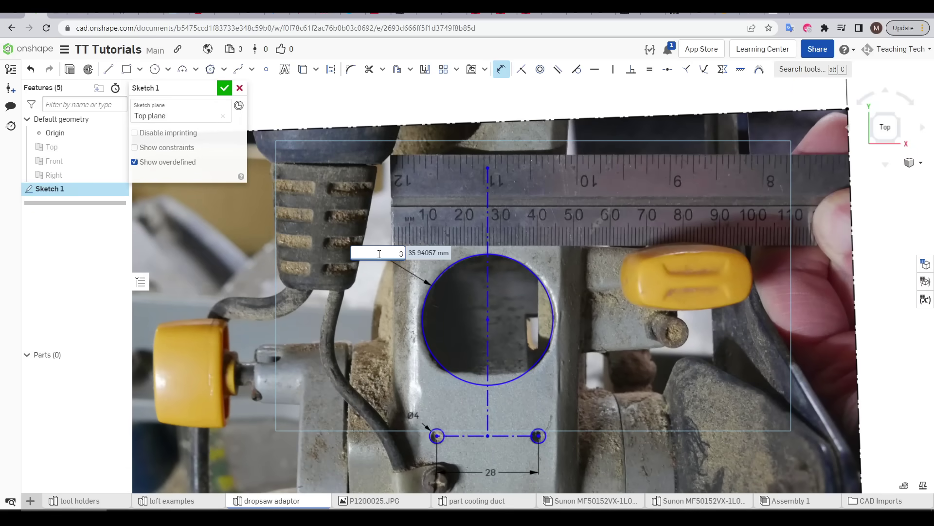
key("Return")
scroll(484, 289, "up", 3)
key("Escape")
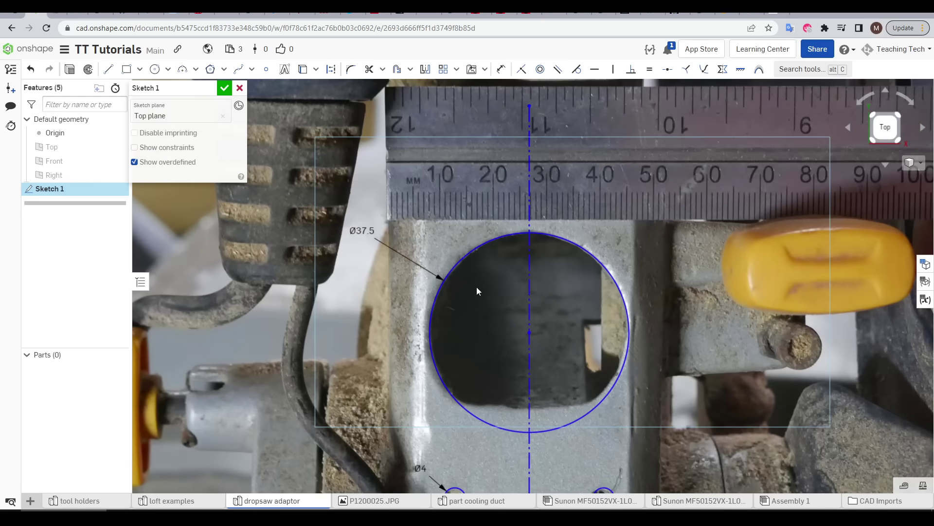
Draw a horizontal chord across the circle's bottom and trim away the arc below it.
scroll(565, 364, "up", 2)
key("l")
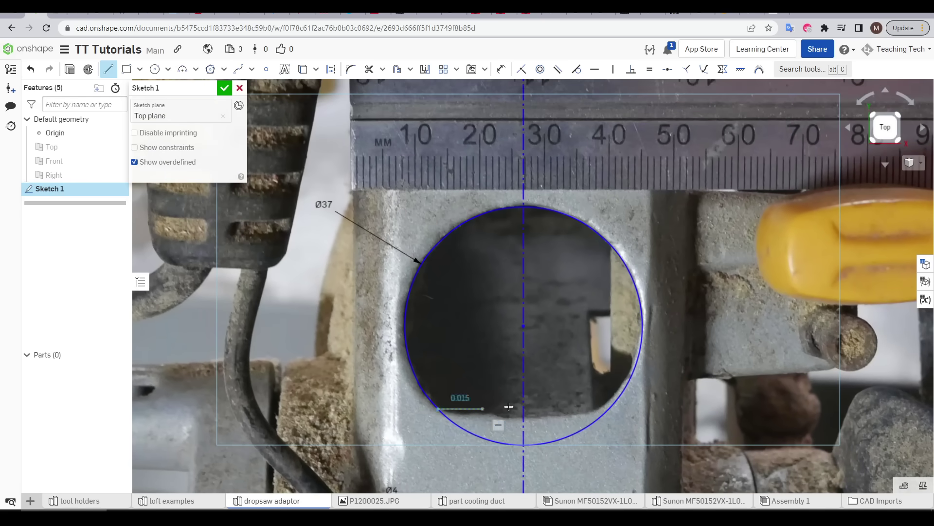
left_click_drag(438, 409, 609, 409)
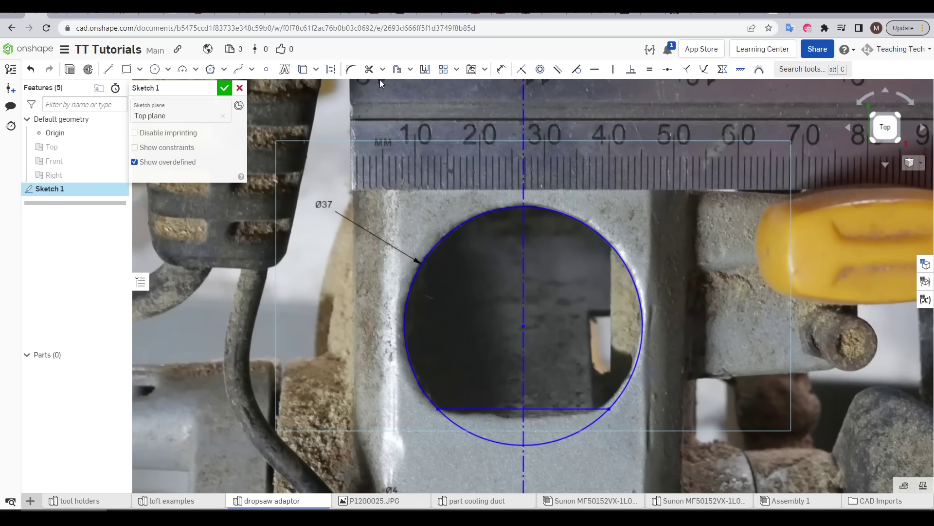
left_click(368, 70)
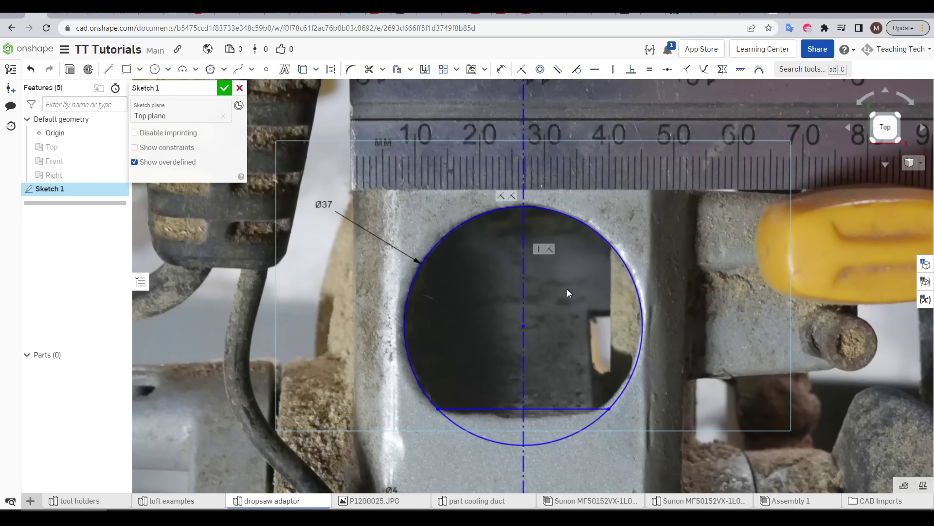
left_click(491, 438)
scroll(585, 430, "down", 4)
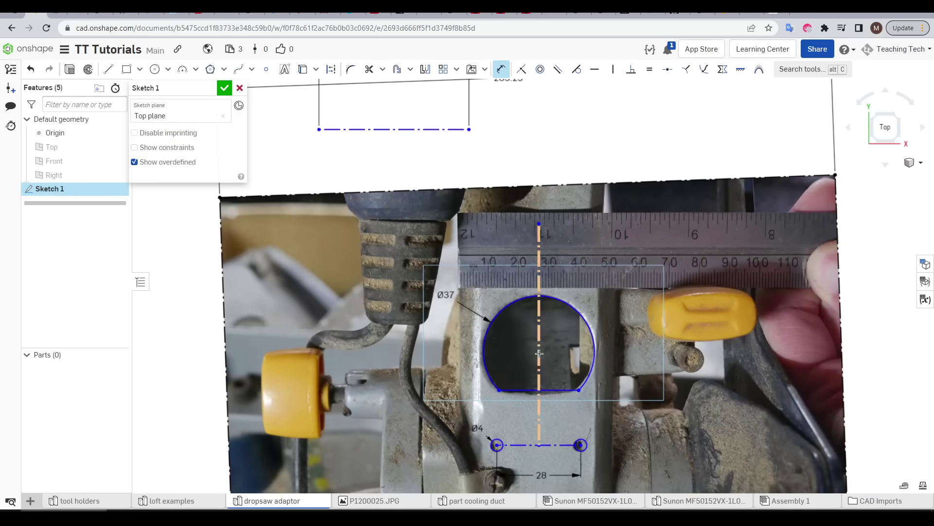
scroll(675, 317, "down", 4)
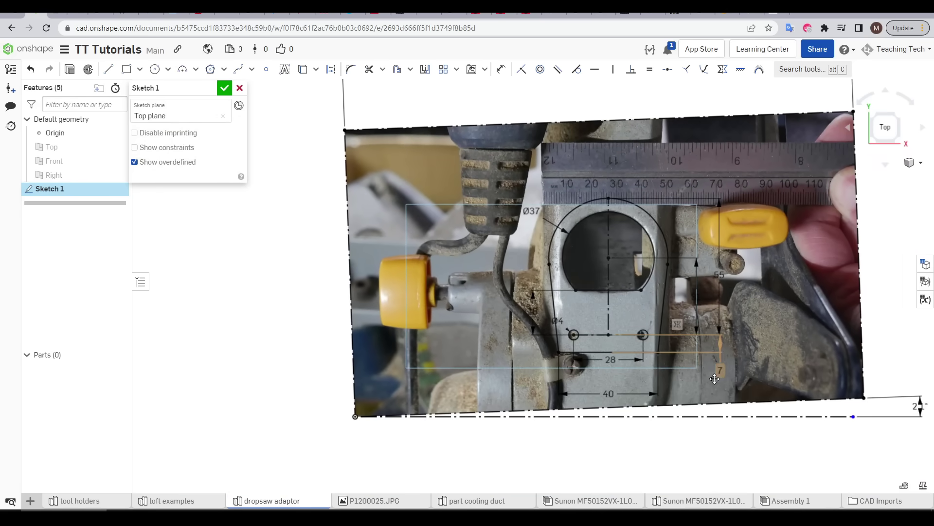
middle_click_drag(688, 332, 658, 326)
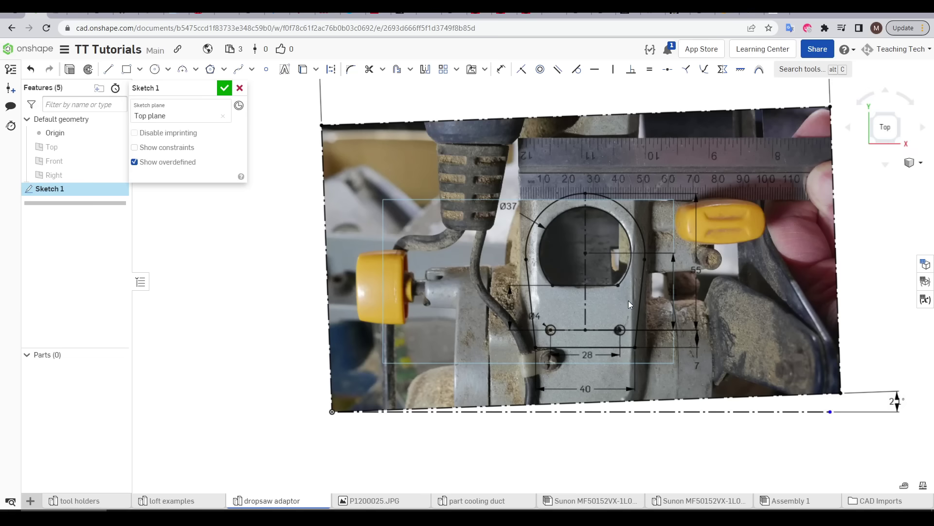
Finish Sketch 1 and extrude the plate outline 1 mm thick into Part 1.
left_click(224, 89)
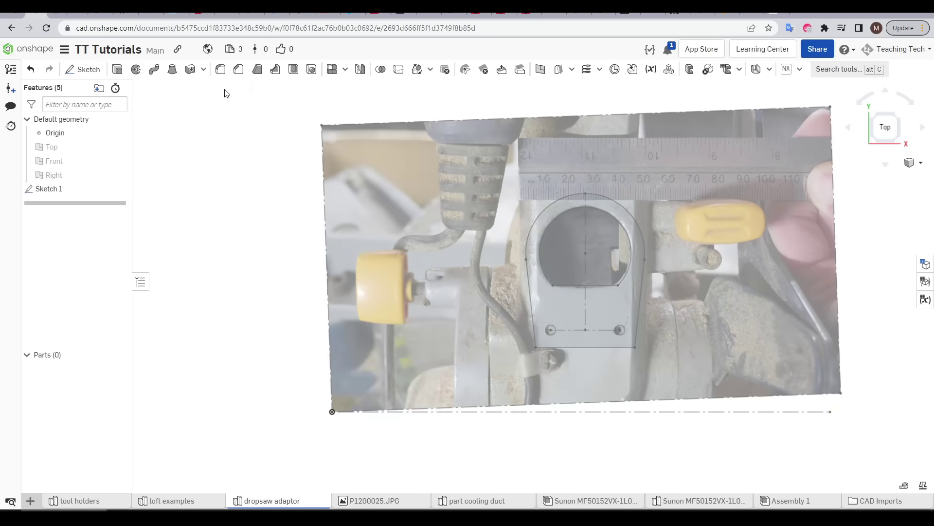
left_click(118, 69)
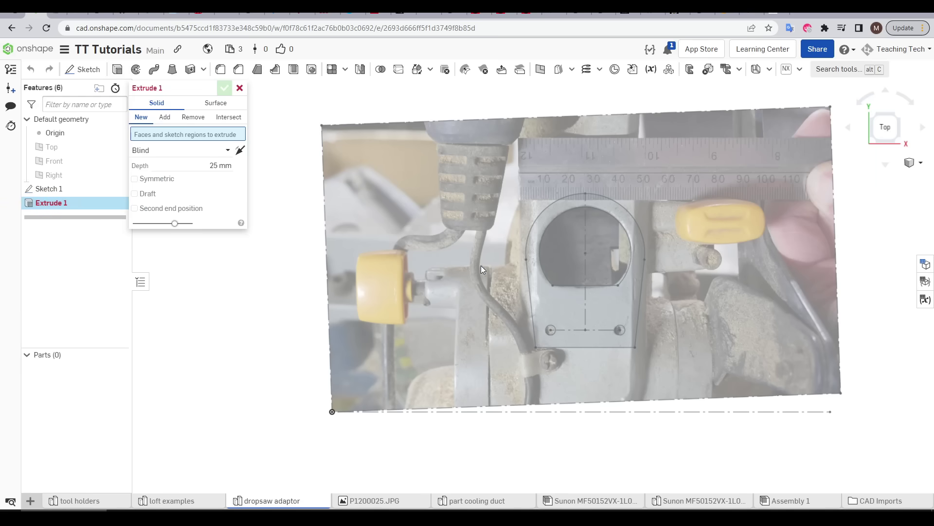
left_click(556, 302)
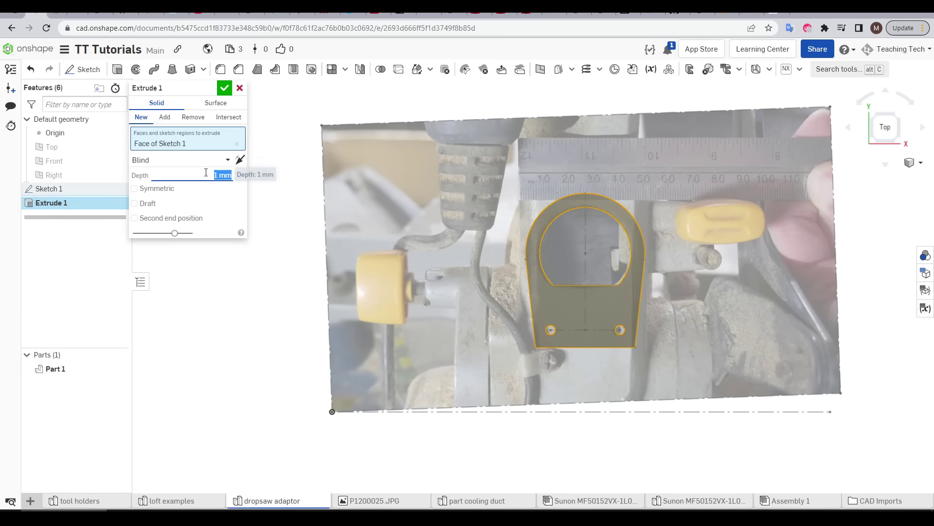
left_click(226, 91)
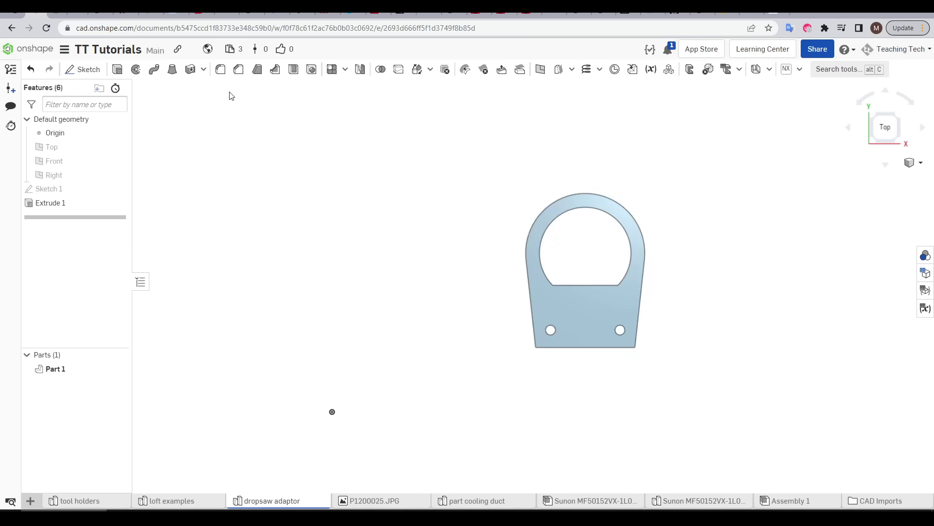
right_click_drag(507, 313, 612, 259)
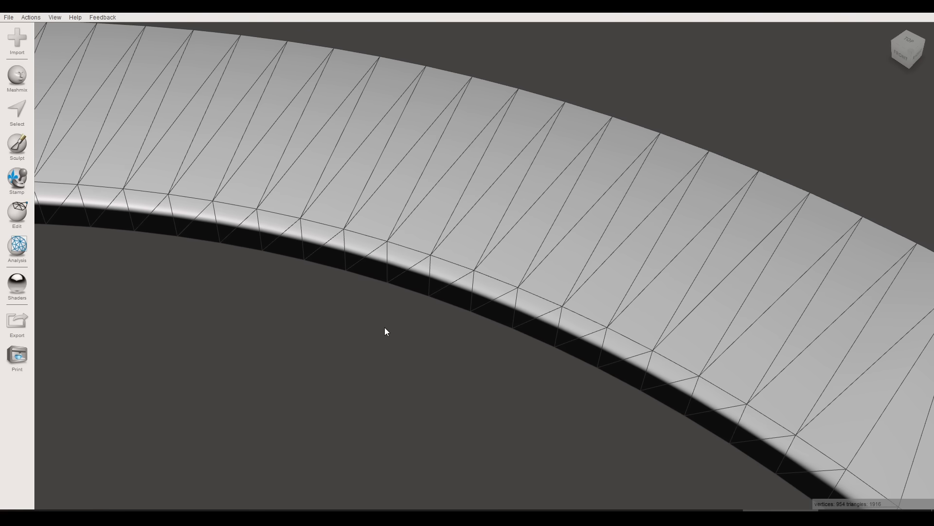
scroll(385, 328, "down", 8)
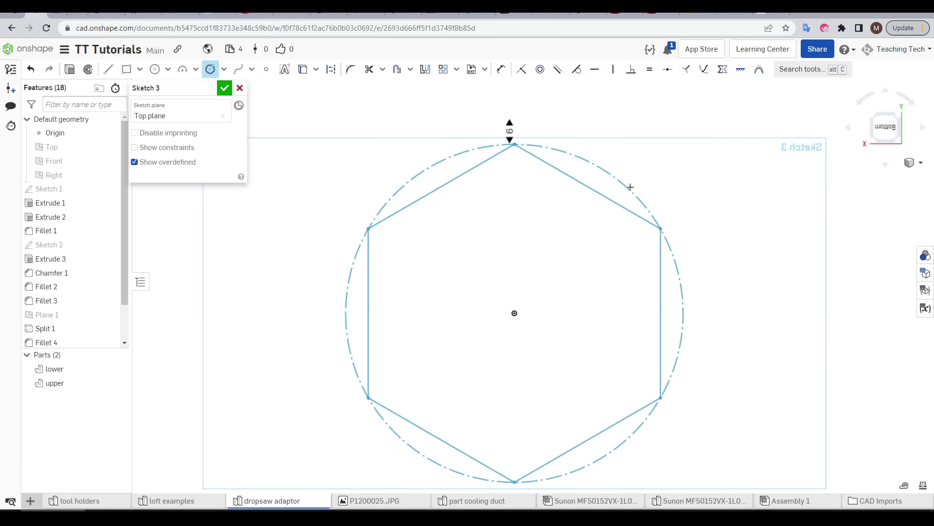
Vary the inscribed polygon's side count from 6 up to 17, settling on five sides.
scroll(629, 183, "up", 6)
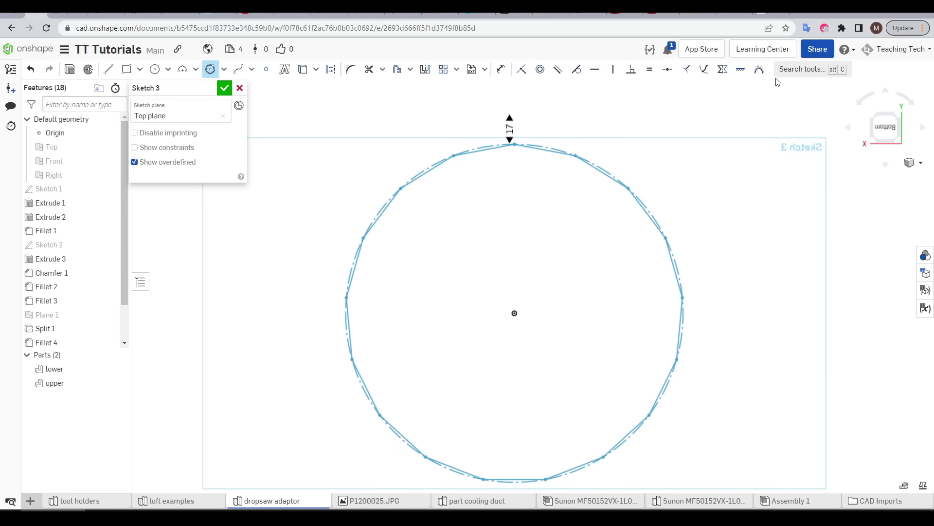
scroll(767, 90, "down", 1)
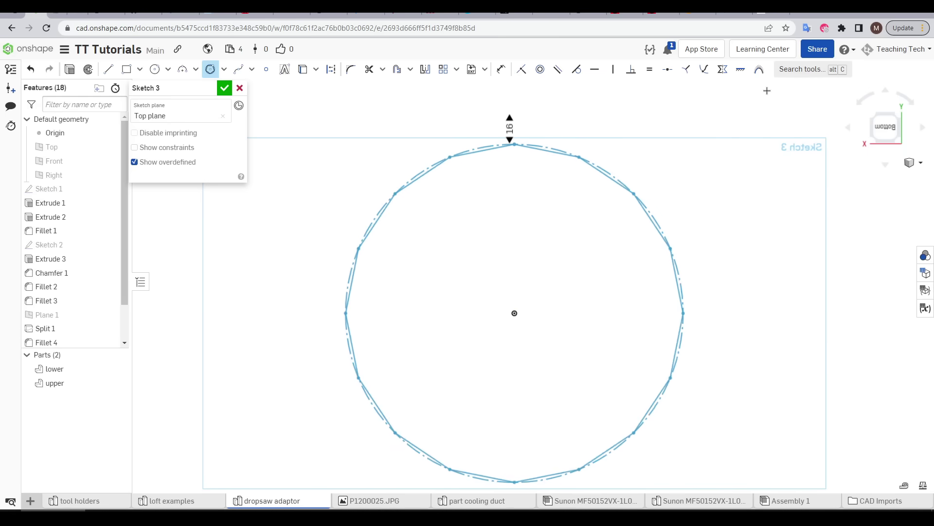
scroll(711, 190, "down", 2)
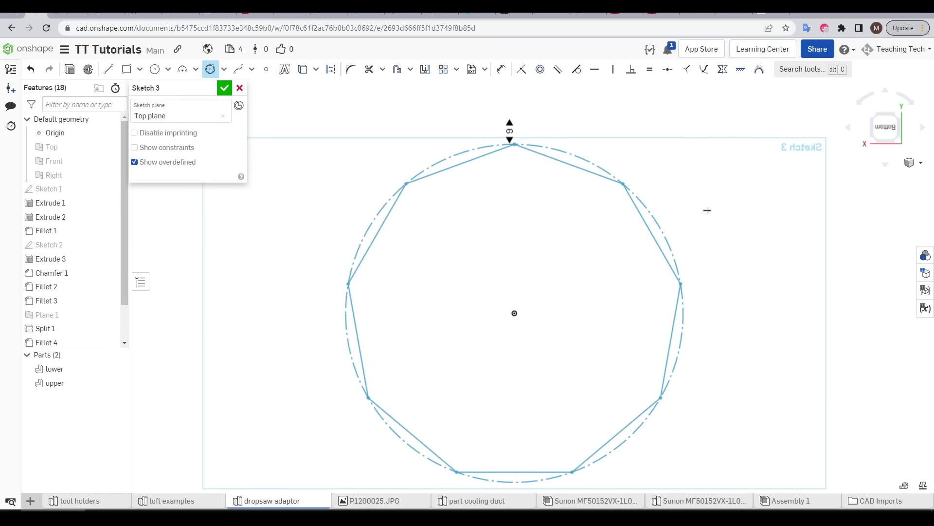
scroll(696, 267, "down", 4)
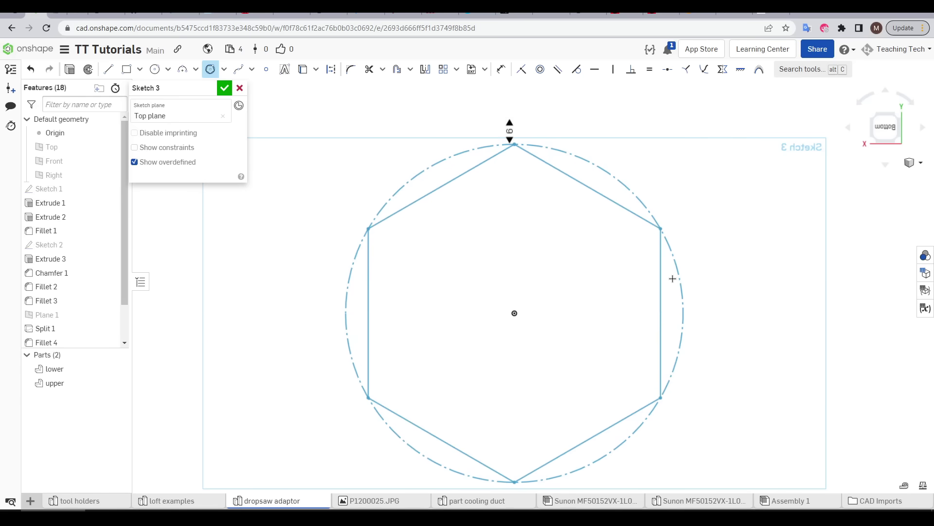
scroll(652, 283, "up", 1)
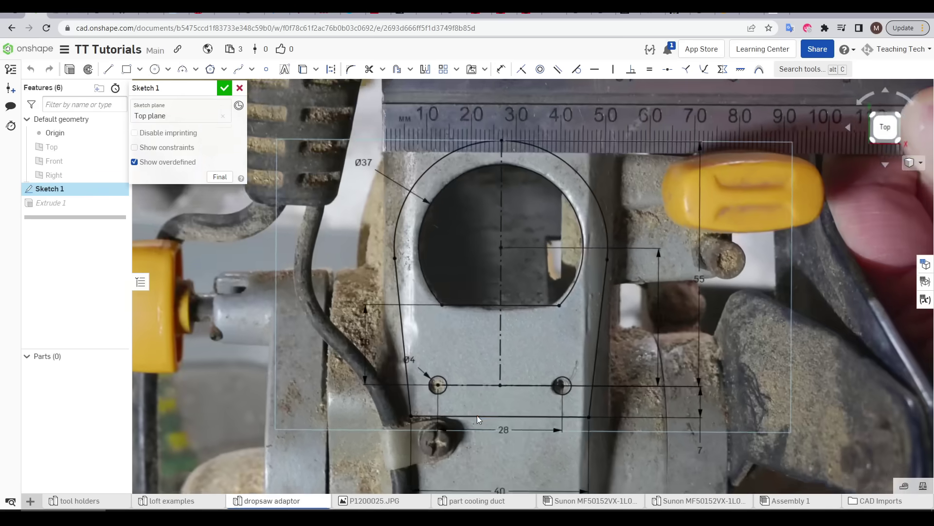
Change the Ø4 mounting-hole dimension in Sketch 1 to 4.4 mm.
scroll(433, 394, "up", 5)
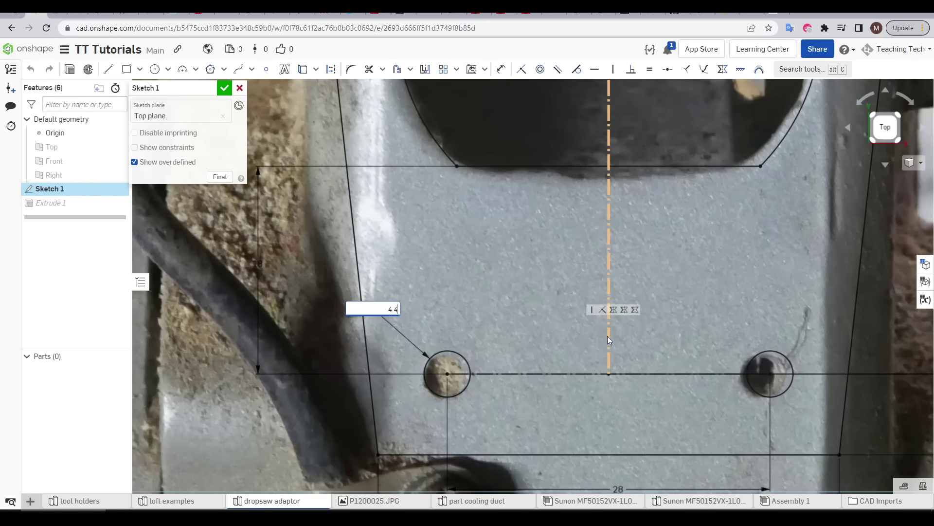
key("Return")
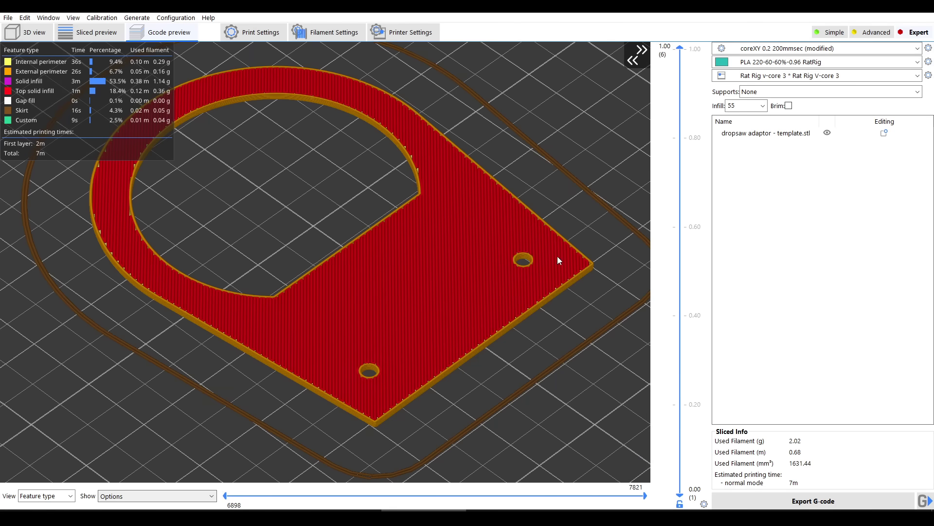
Apply 0.4 mm vertical hole shrinking compensation XY and view the re-sliced G-code preview.
key("ctrl+2")
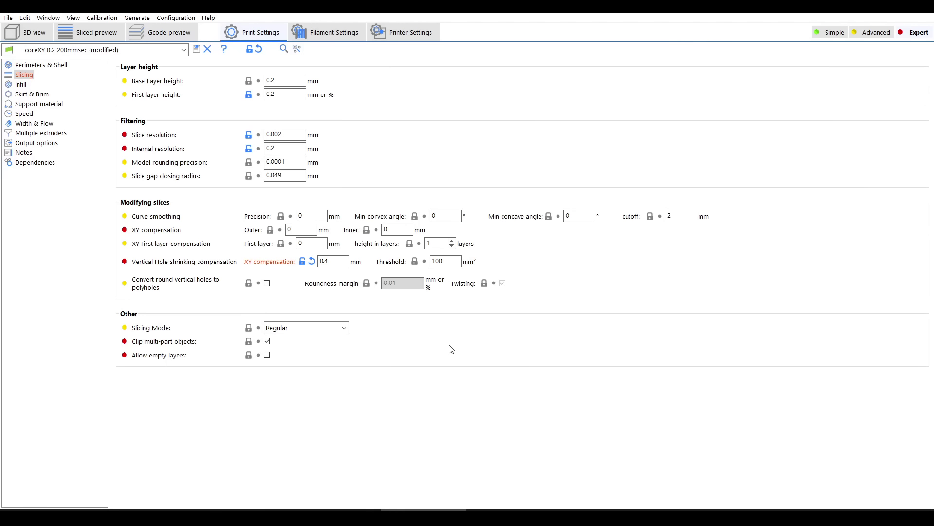
key("ctrl+3")
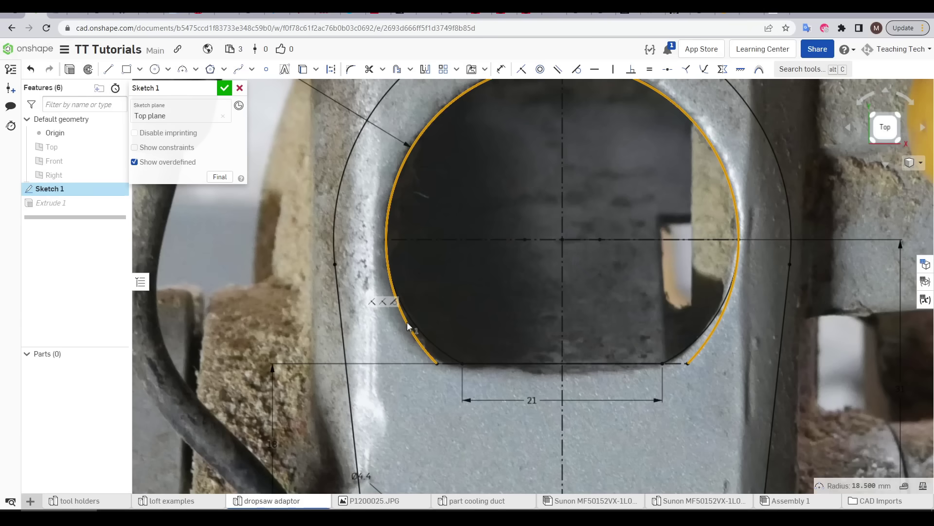
Trim the stray lower-left arc from the opening outline in Sketch 1.
left_click(384, 337)
left_click(390, 275)
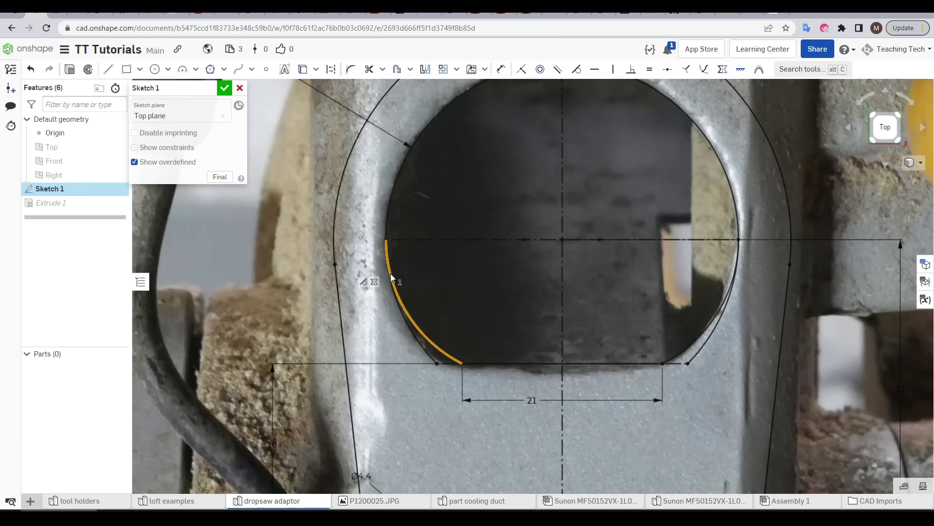
left_click(703, 332)
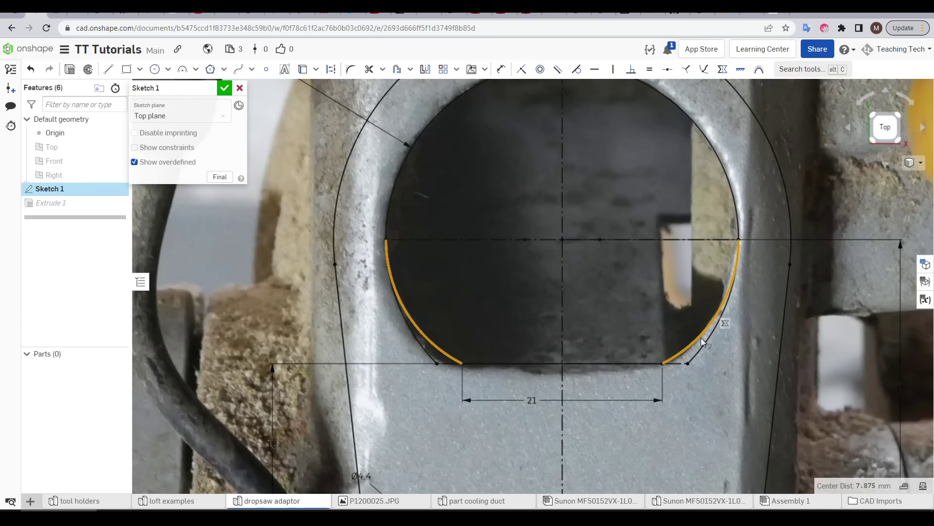
left_click(647, 363)
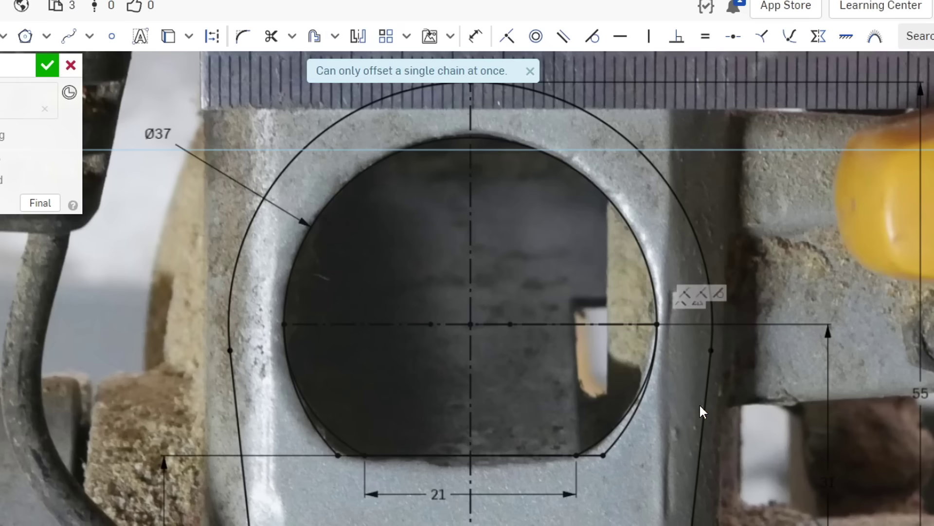
key("m")
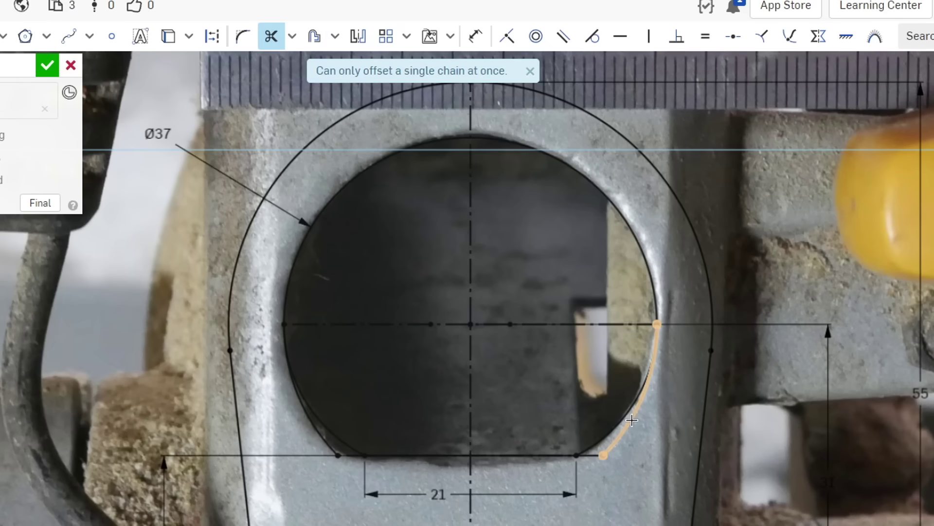
left_click(326, 439)
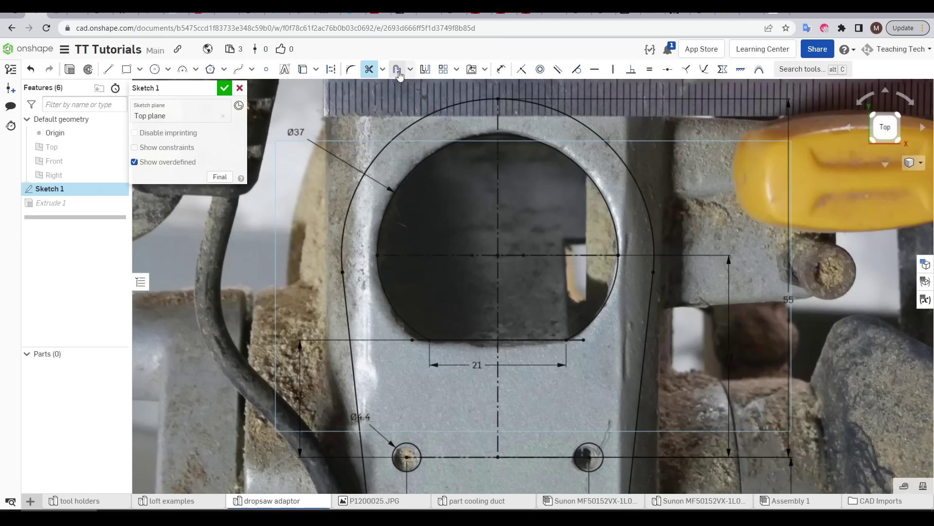
Offset the slot outline and its upper arc 2 mm inward, then finish the sketch.
left_click(314, 36)
left_click(416, 327)
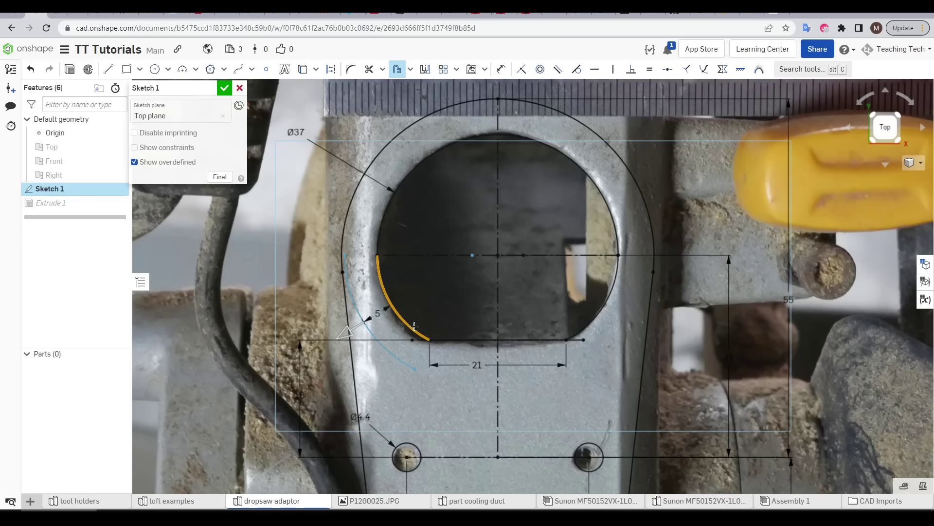
left_click(605, 226)
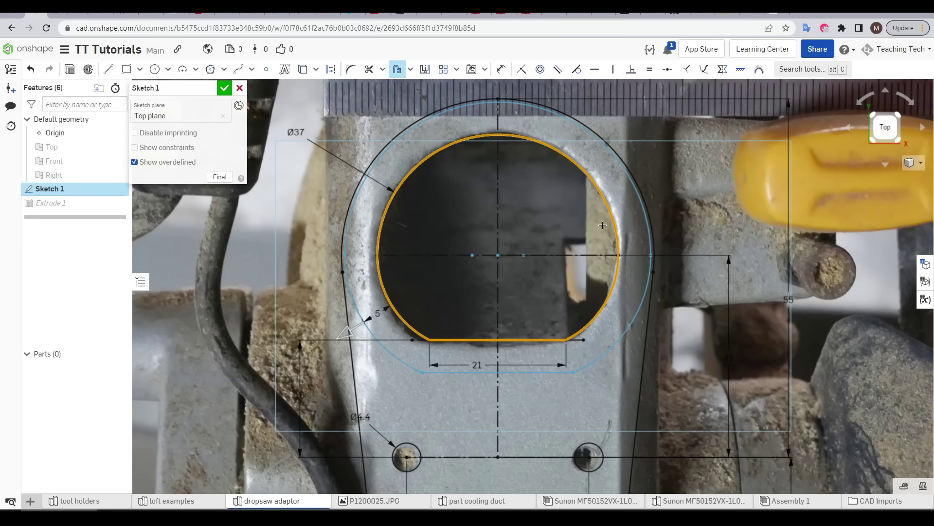
left_click(348, 335)
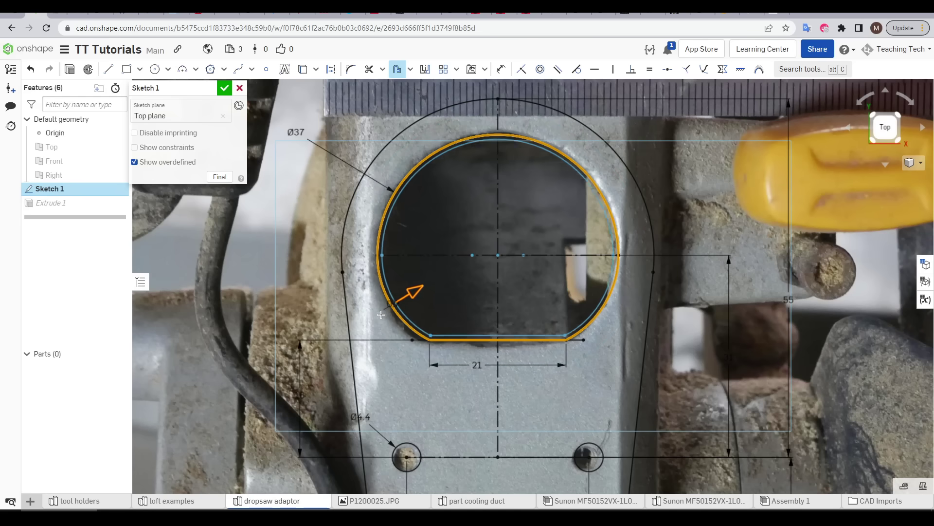
left_click(411, 316)
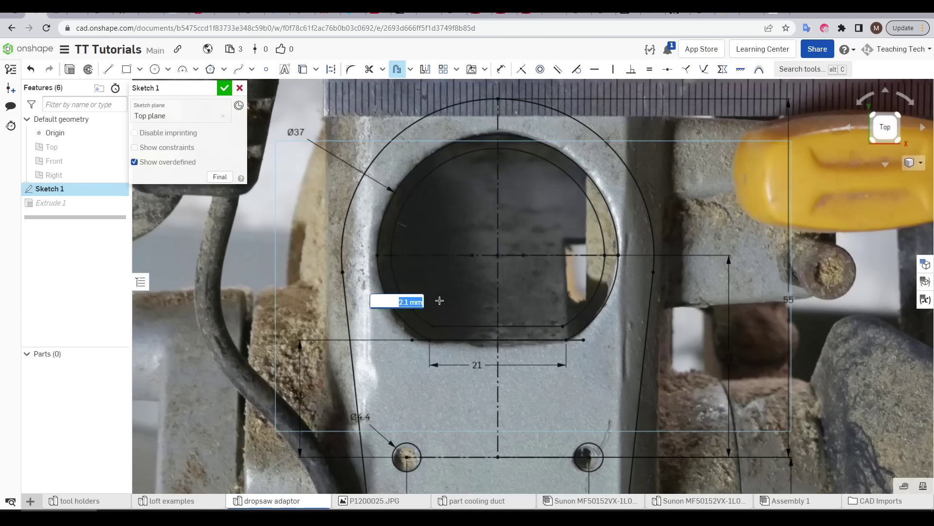
type("2")
key("Return")
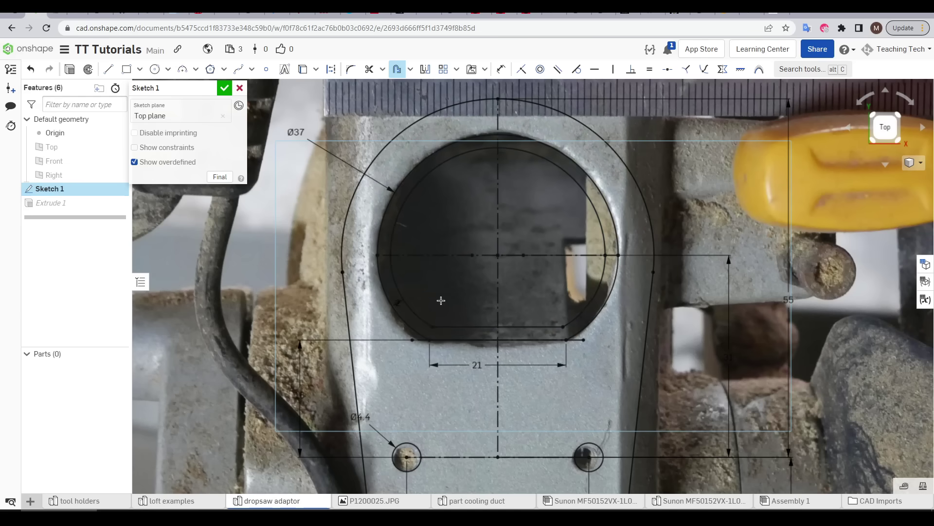
key("shift+e")
scroll(375, 270, "down", 3)
Commit the extrusion of the offset opening outline.
right_click_drag(376, 270, 584, 311)
key("Return")
scroll(404, 272, "down", 3)
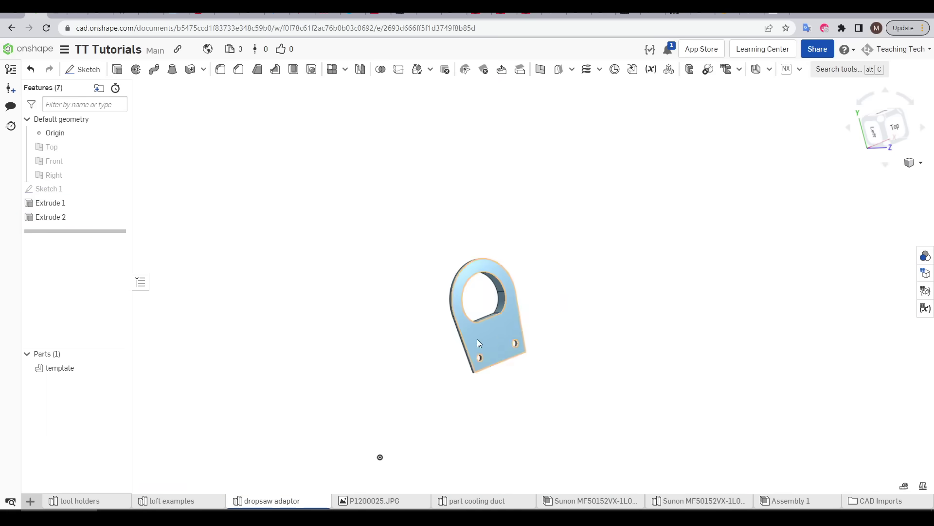
right_click_drag(411, 338, 501, 286)
scroll(504, 287, "up", 3)
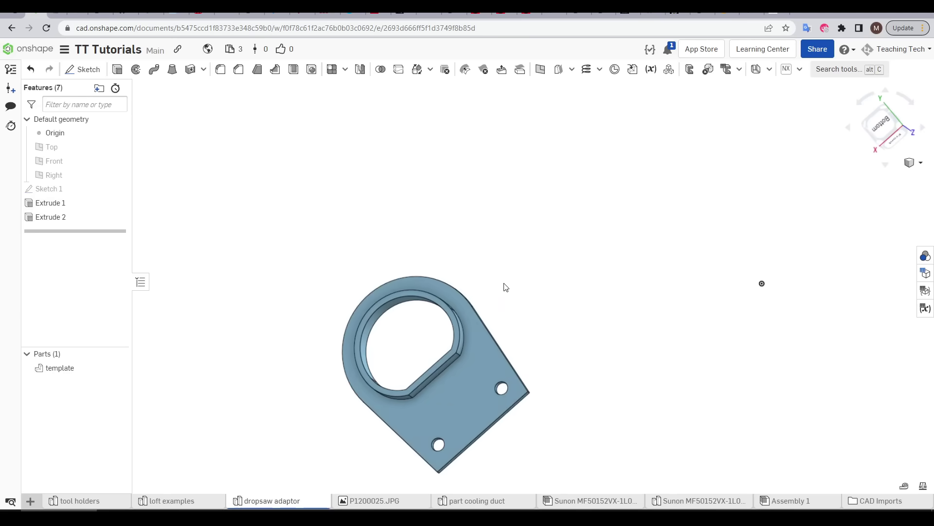
Round two straight edges of the part with a 2 mm fillet.
left_click(238, 69)
scroll(414, 341, "up", 5)
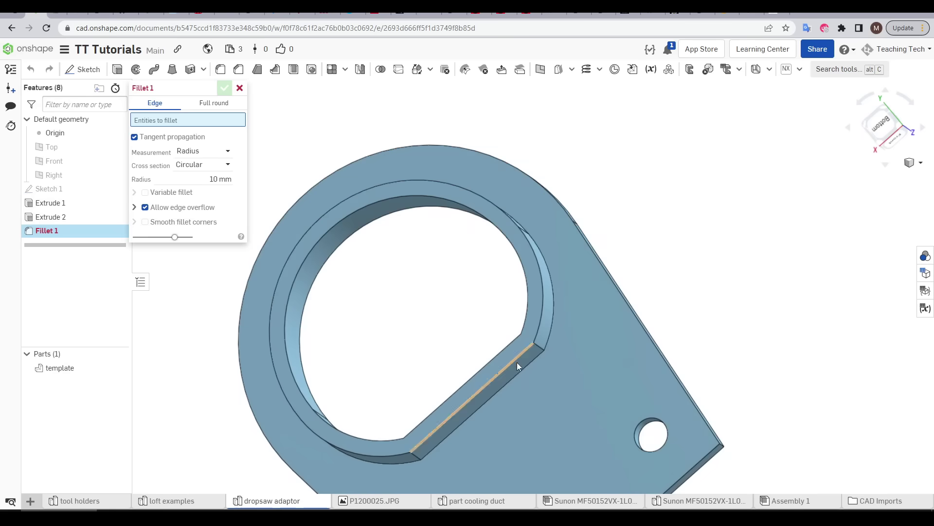
left_click(542, 344)
left_click(416, 453)
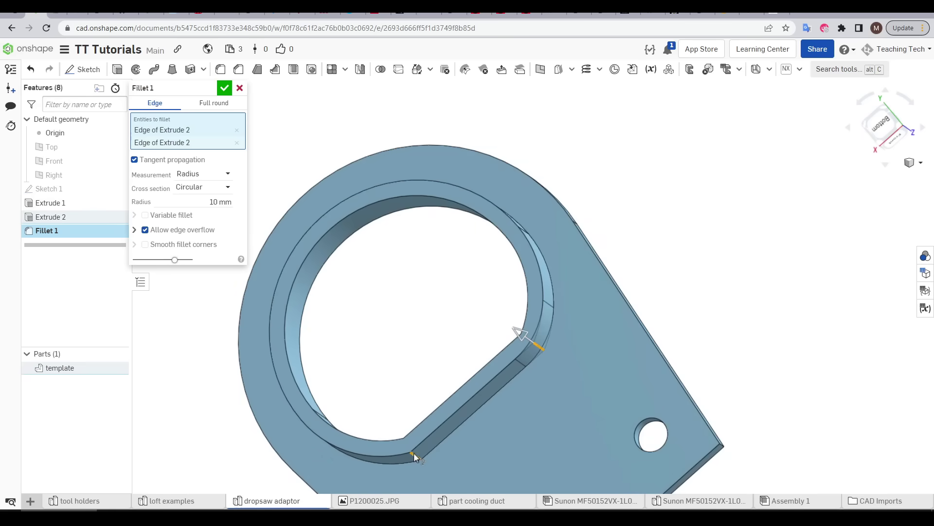
left_click(206, 199)
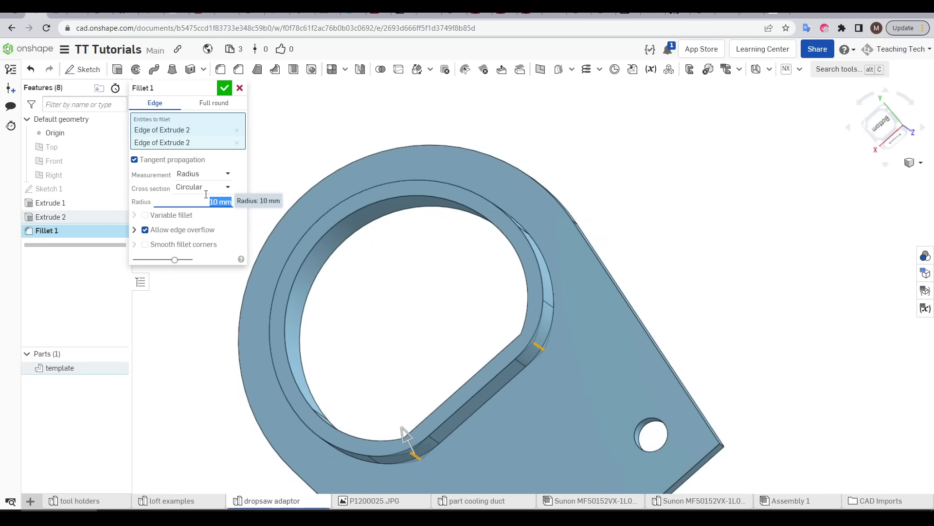
type("2")
key("Return")
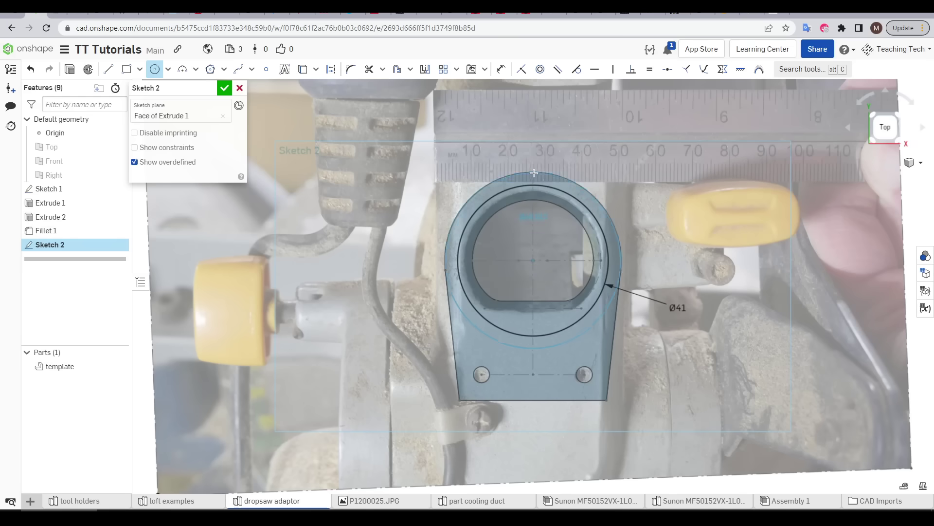
Place the Ø41 collar circle and chamfer the collar's inner edge by 4 mm.
left_click(621, 268)
mouse_move(628, 270)
right_mouse_down()
mouse_move(683, 272)
mouse_move(701, 252)
right_mouse_up()
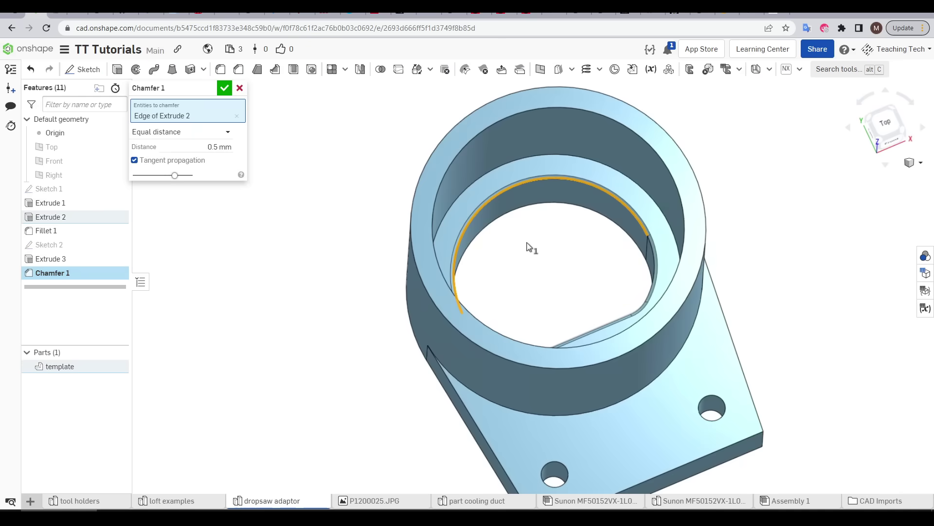
left_click(200, 148)
type("5")
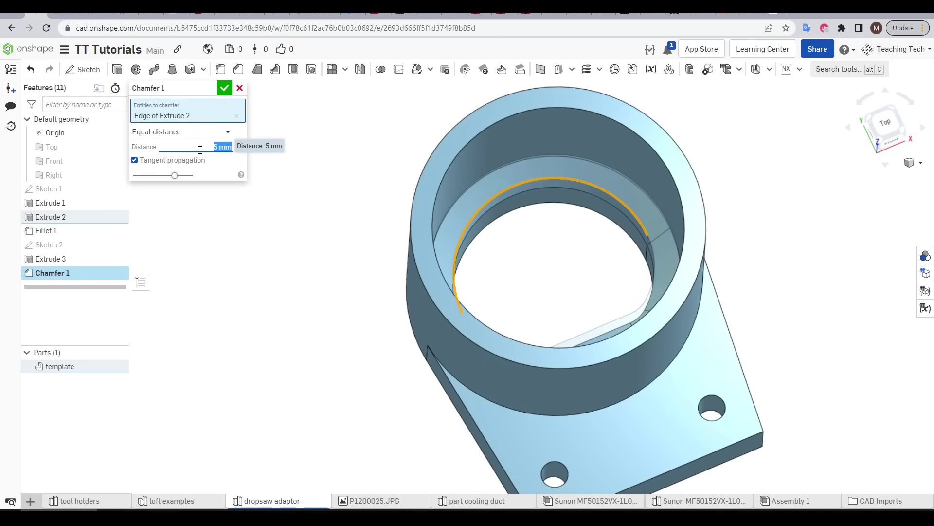
type("4")
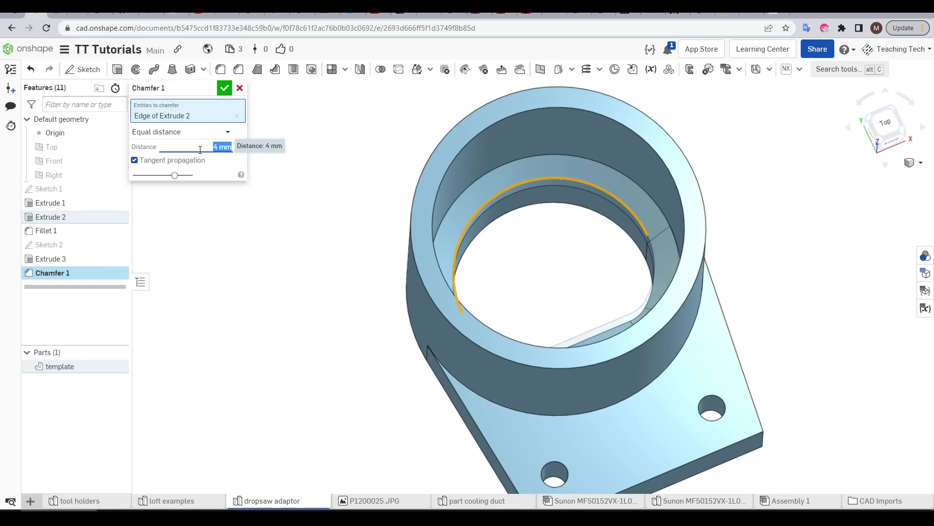
key("Return")
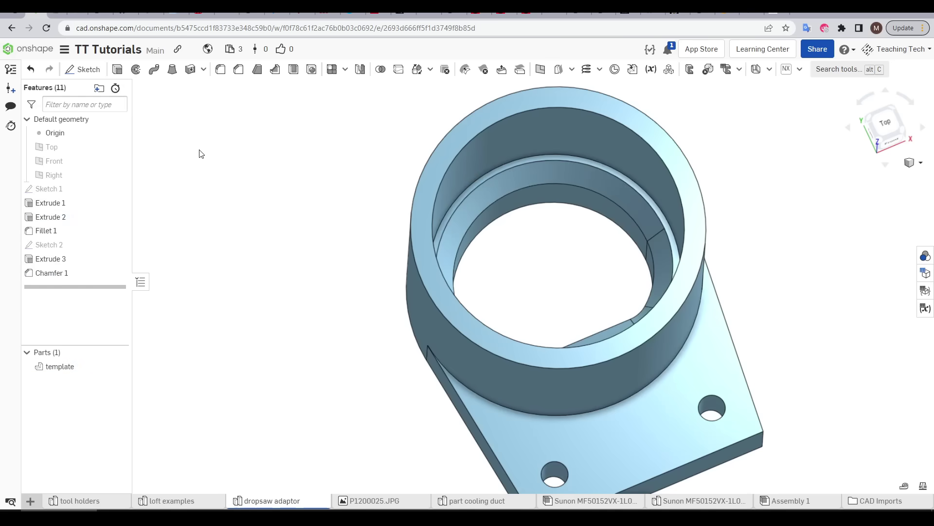
Fillet the chamfered inner edge of the collar.
right_click_drag(527, 250, 439, 222)
left_click(539, 218)
key("shift+f")
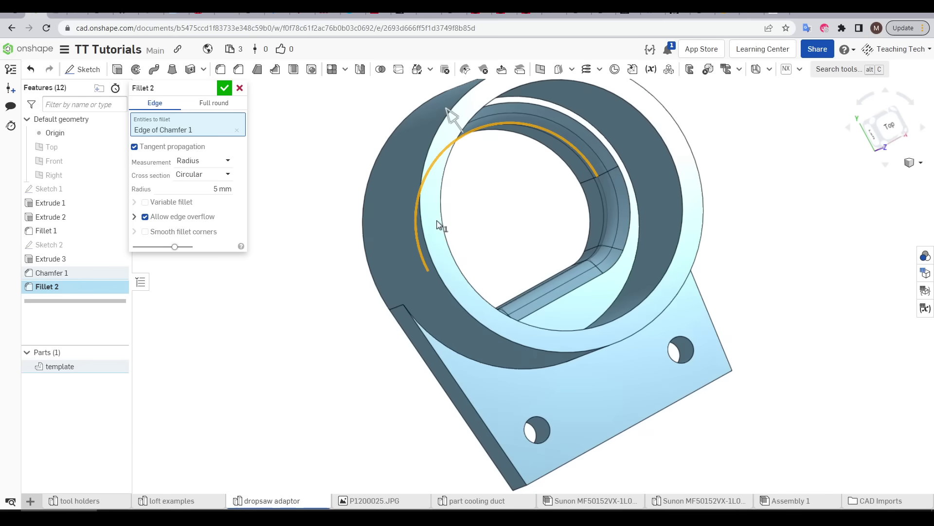
left_click(224, 87)
key("shift+7")
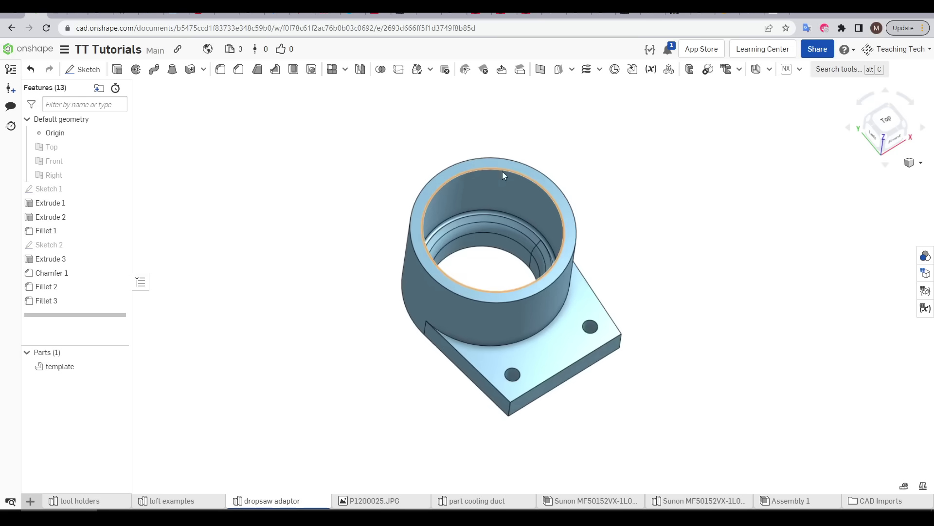
right_click_drag(529, 271, 768, 197)
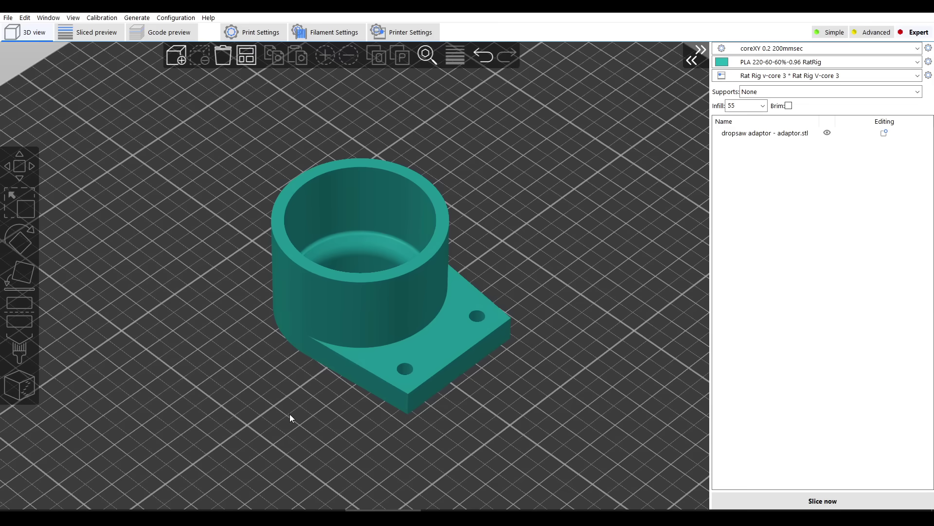
Orbit the imported adaptor in SuperSlicer to check it from above, below and the side.
left_click_drag(290, 414, 313, 409)
left_click_drag(468, 226, 422, 325)
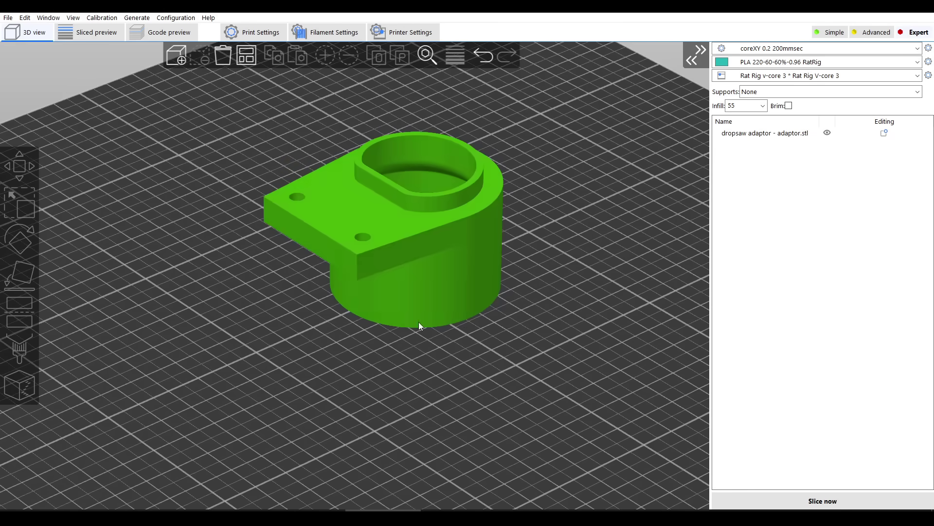
left_click(320, 253)
left_click_drag(341, 272, 458, 320)
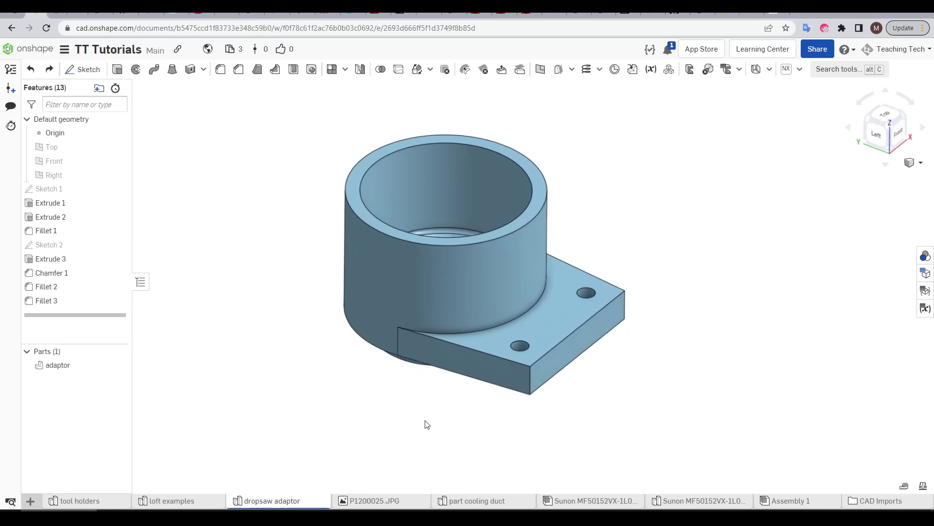
mouse_move(431, 435)
right_mouse_down()
mouse_move(417, 437)
mouse_move(424, 397)
mouse_move(423, 439)
right_mouse_up()
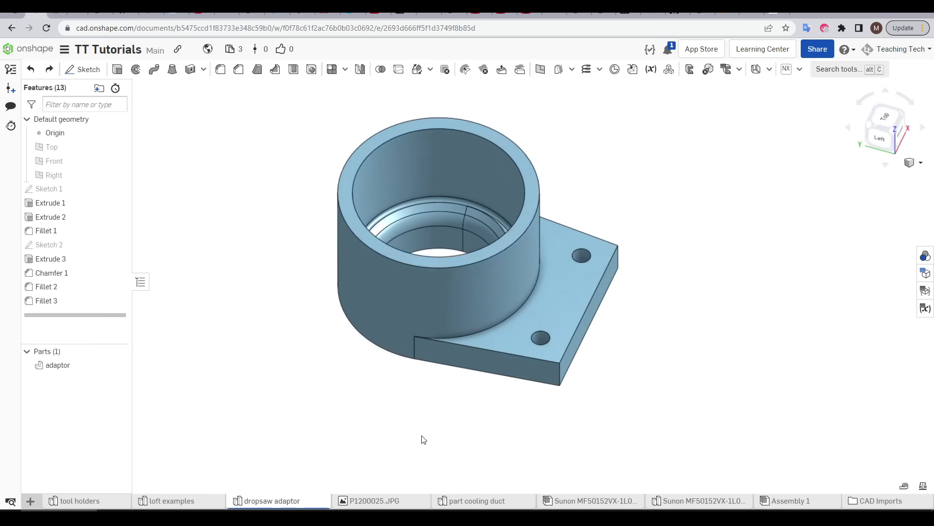
Create Plane 1 offset 2 mm from the adaptor's bottom face.
left_click(540, 69)
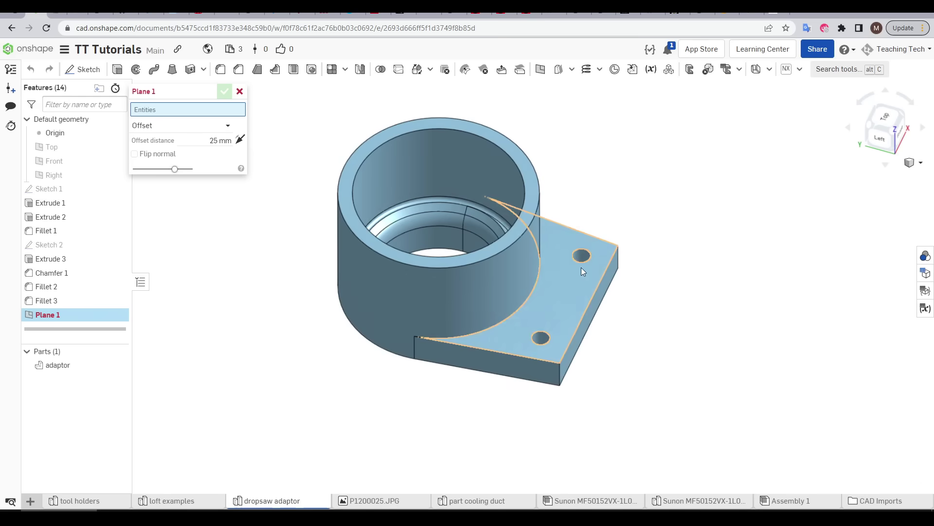
right_click_drag(581, 267, 591, 218)
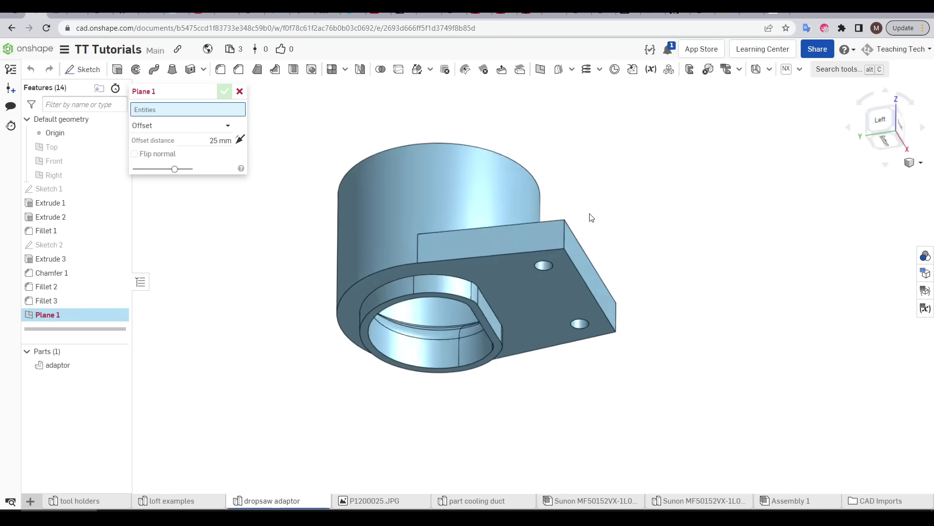
left_click(527, 283)
left_click(202, 152)
type("2")
key("Return")
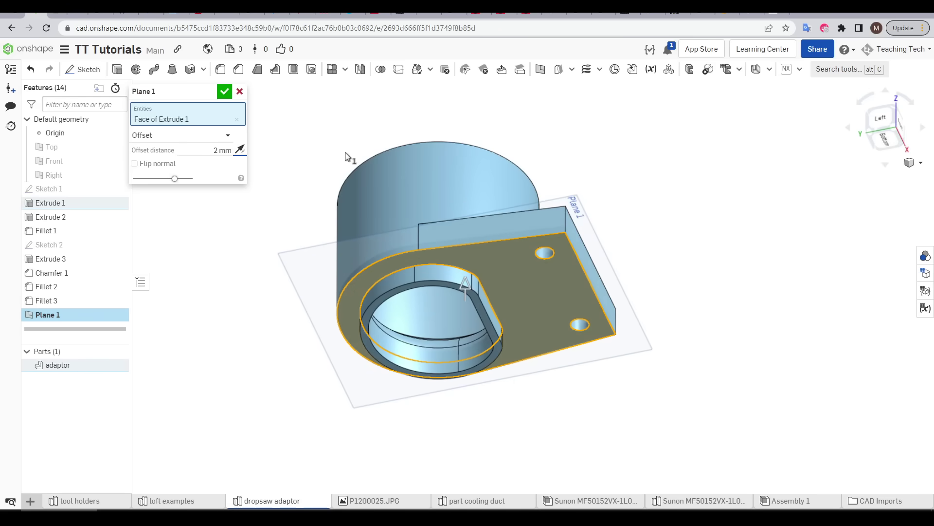
right_click_drag(344, 156, 419, 210)
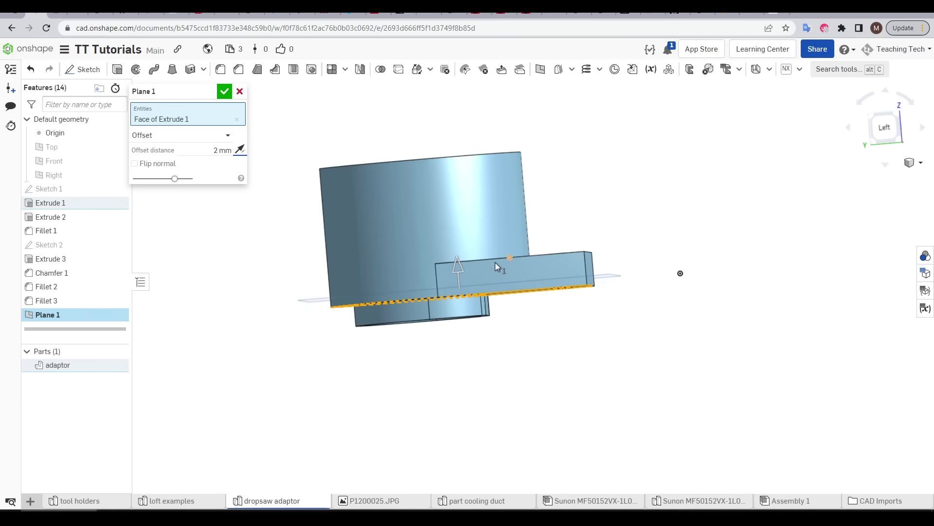
left_click(225, 91)
right_click_drag(281, 109, 272, 306)
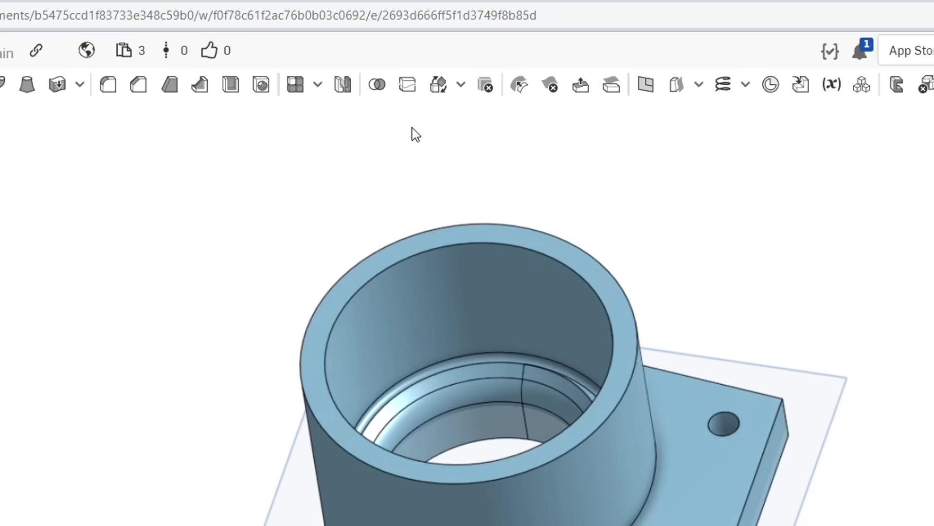
left_click(417, 91)
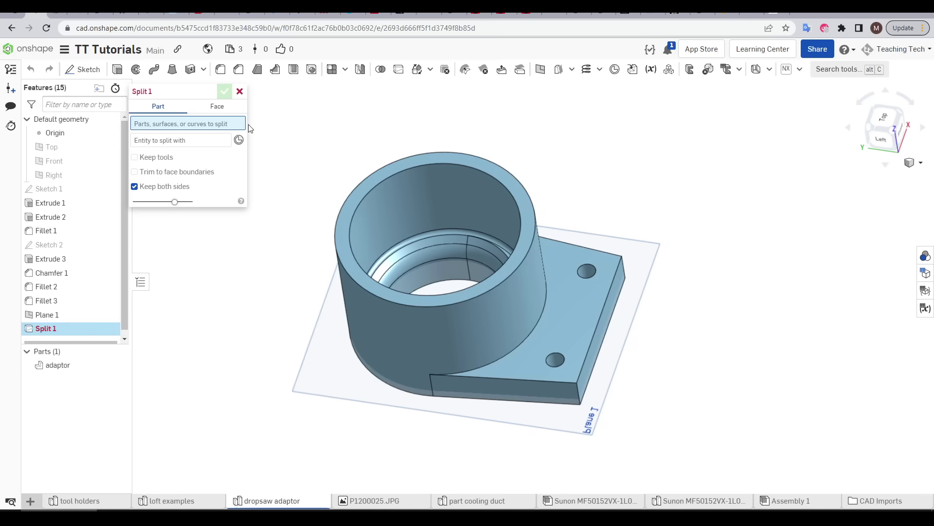
Split the adaptor part using Plane 1 as the splitting entity and accept Split 1.
left_click(430, 196)
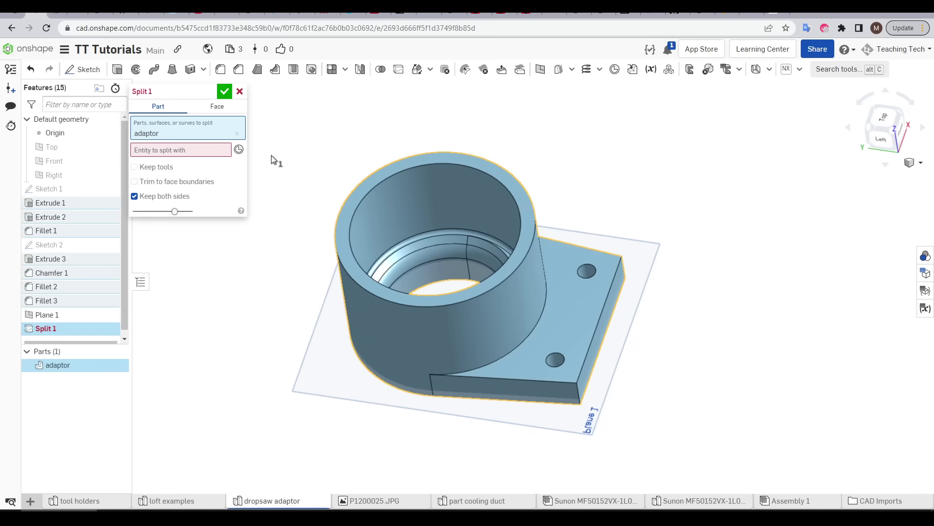
left_click(219, 150)
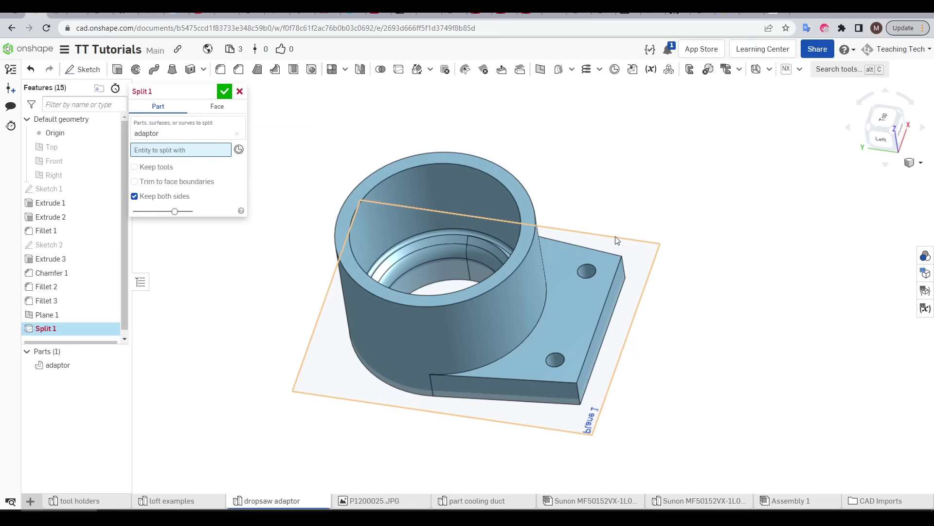
left_click(629, 243)
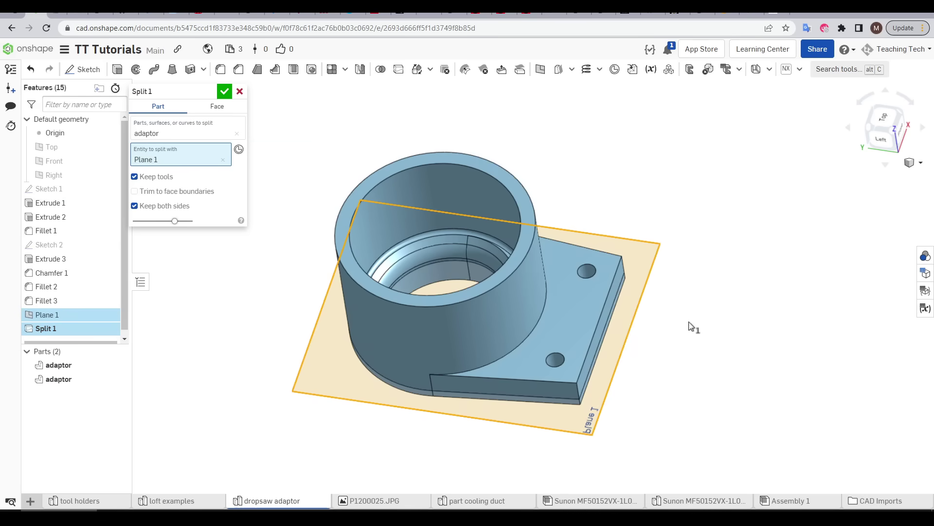
right_click_drag(692, 327, 594, 390)
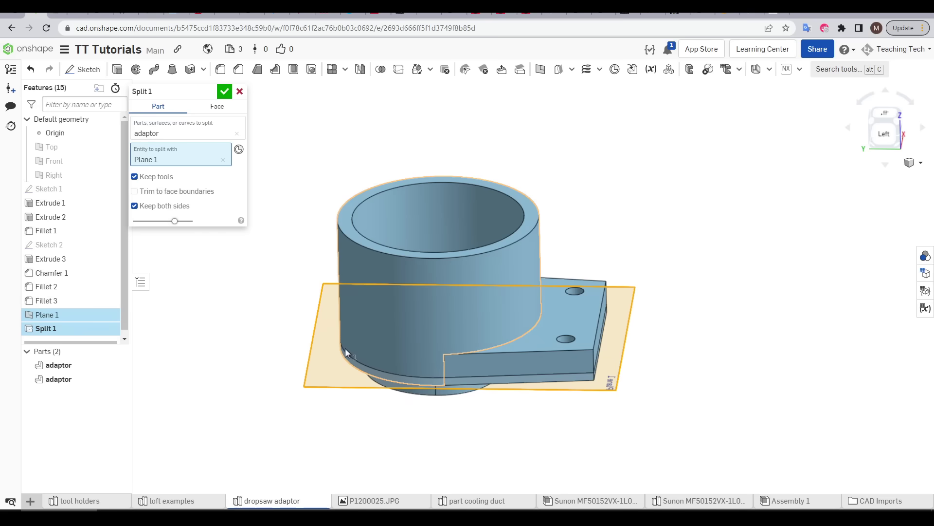
left_click(224, 91)
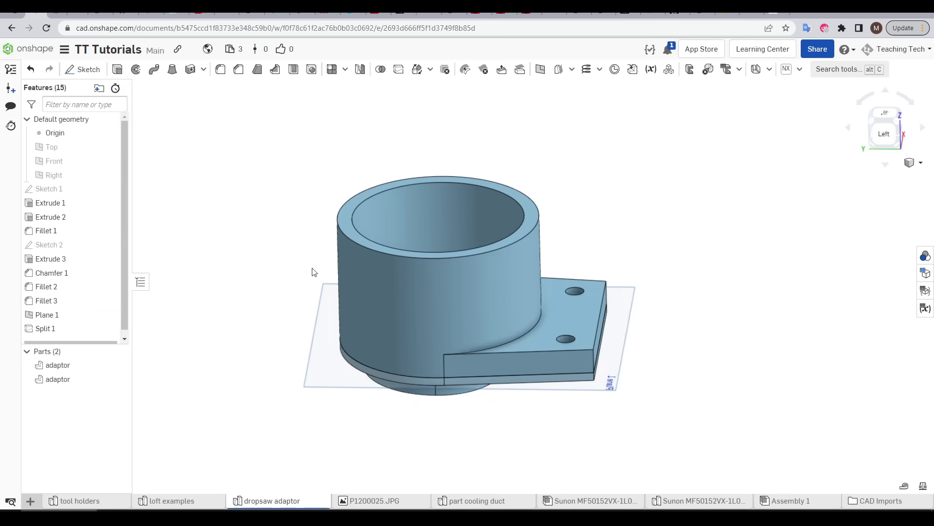
Hide and reshow each adaptor half in turn from the Parts list.
left_click(118, 365)
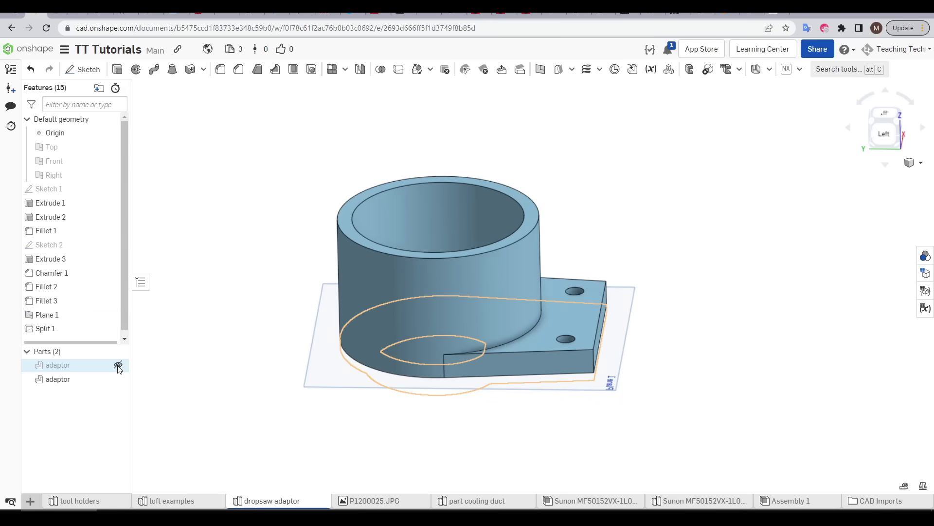
left_click(118, 365)
left_click(119, 380)
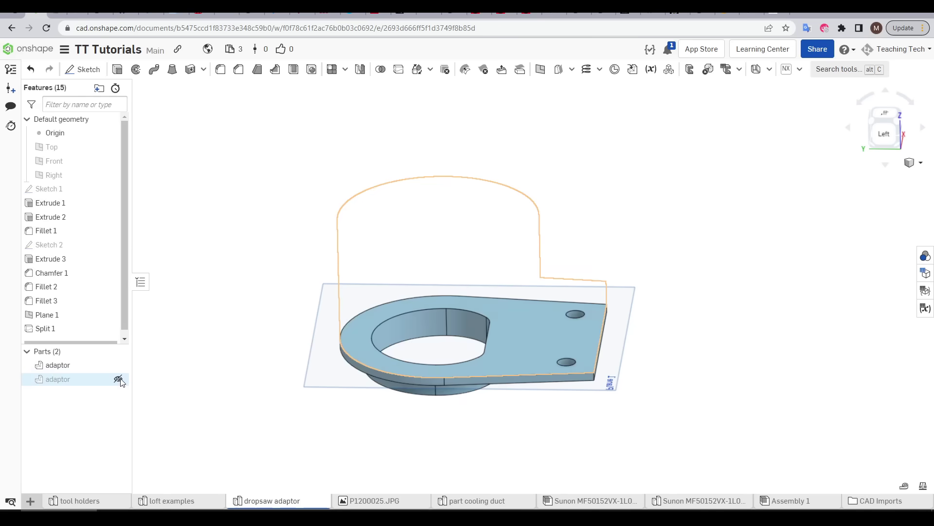
left_click(119, 379)
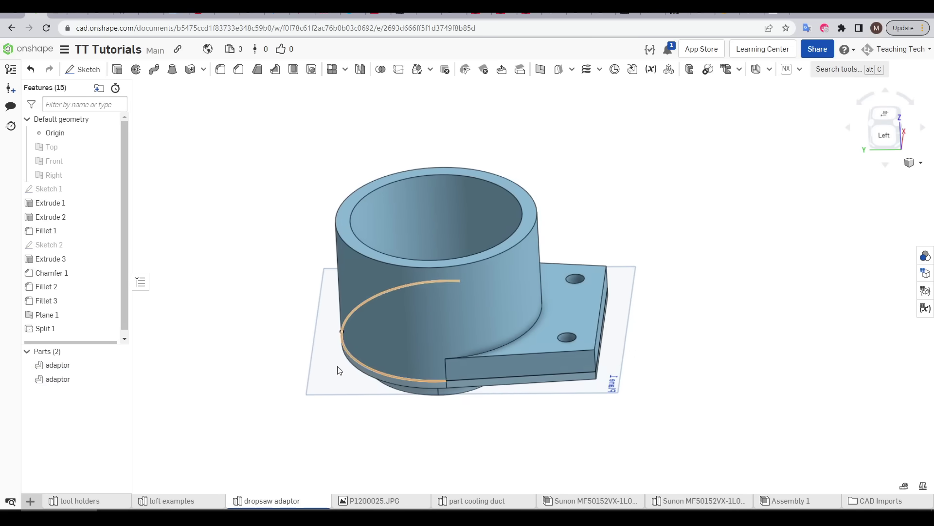
Inspect the lower plate and upper collared half separately, then hide Plane 1.
key("y")
right_click_drag(327, 447, 250, 236)
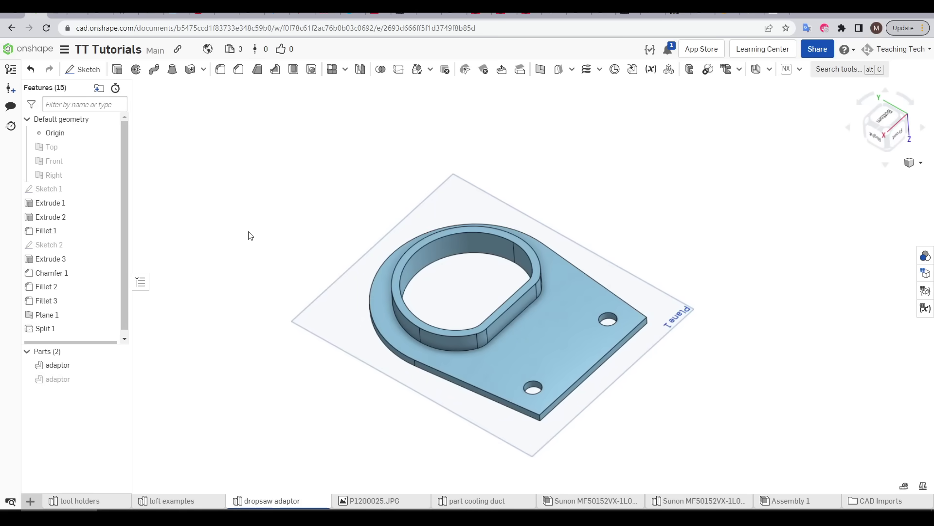
key("y")
right_click_drag(250, 236, 253, 384)
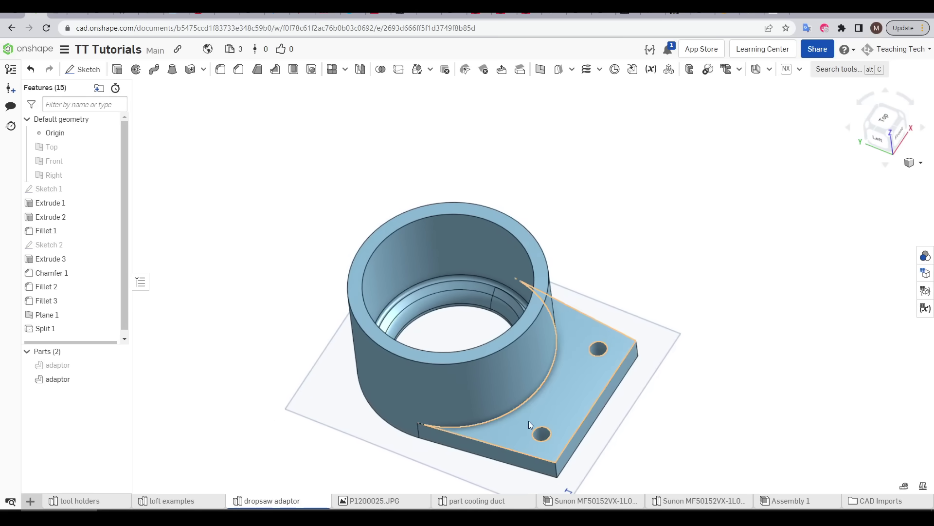
middle_click_drag(528, 420, 544, 371)
scroll(681, 401, "up", 2)
scroll(682, 401, "down", 2)
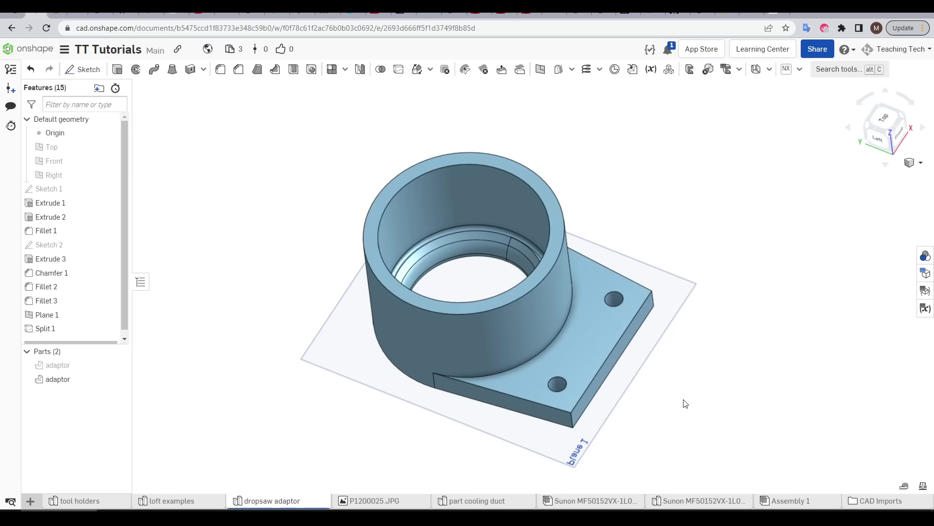
right_click_drag(686, 403, 674, 385)
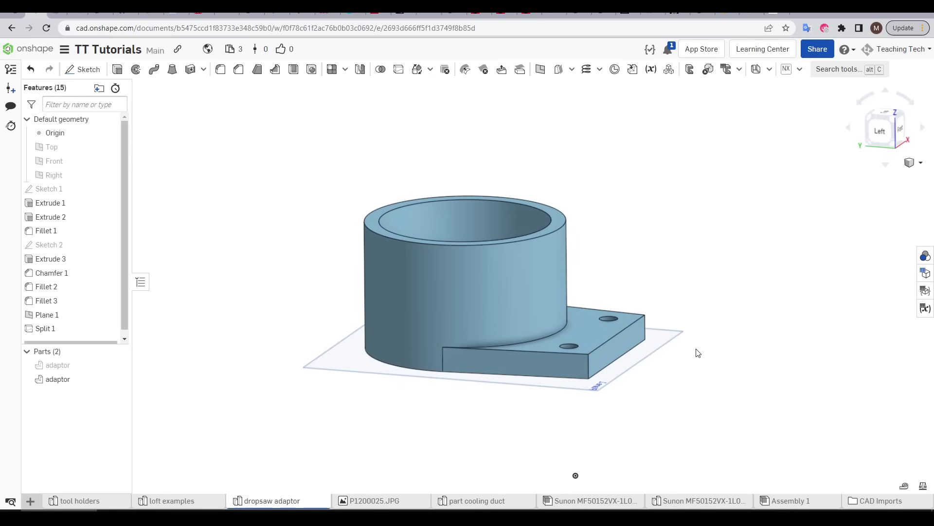
key("p")
right_click_drag(697, 352, 300, 384)
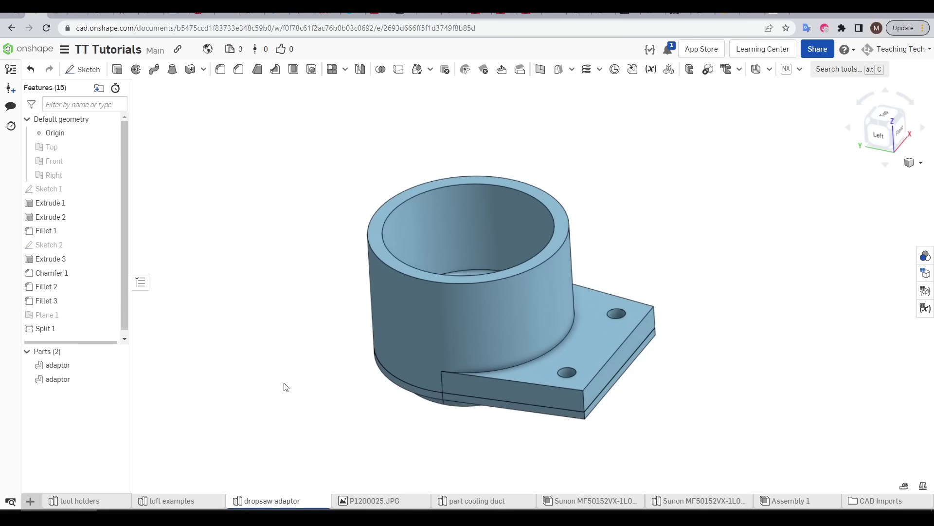
Draw an S-curve of two tangent arcs in Sketch 3 on the Right plane.
key("shift+s")
scroll(326, 233, "down", 3)
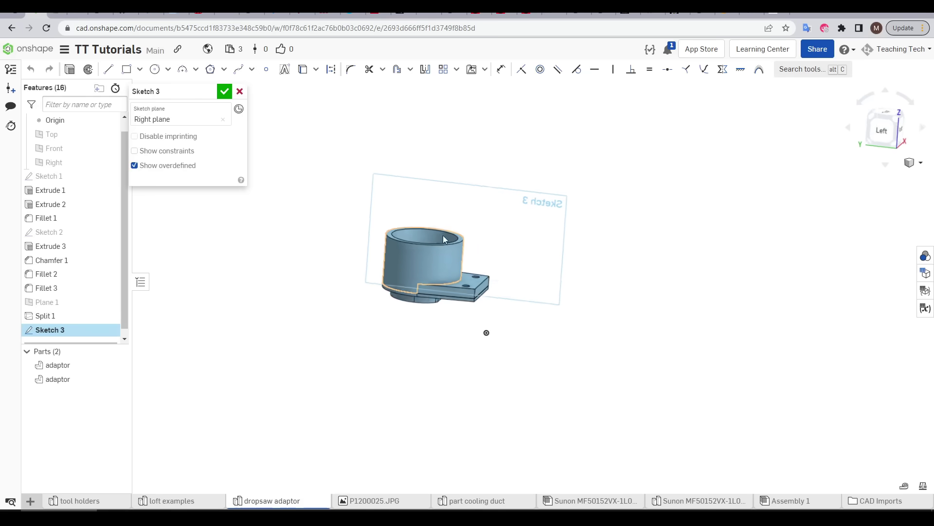
key("n")
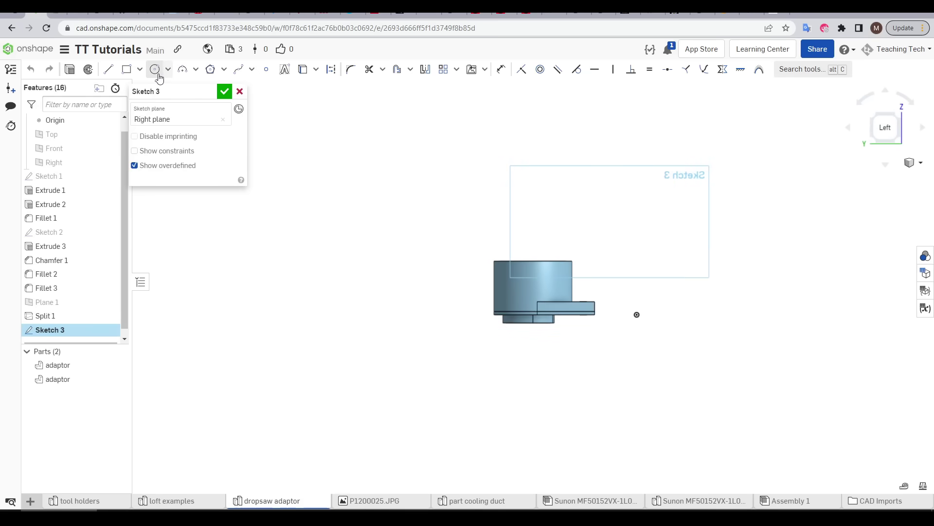
left_click(527, 273)
key("t")
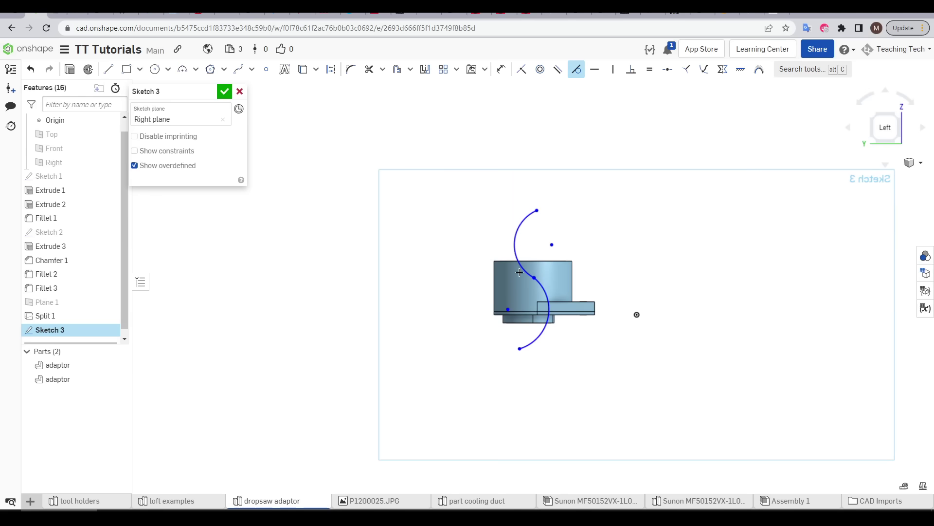
scroll(552, 283, "up", 3)
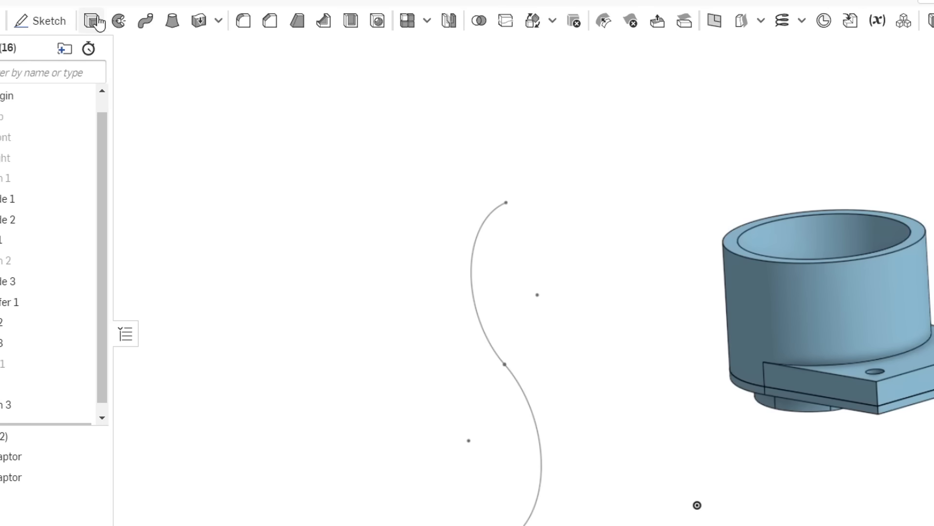
left_click(119, 68)
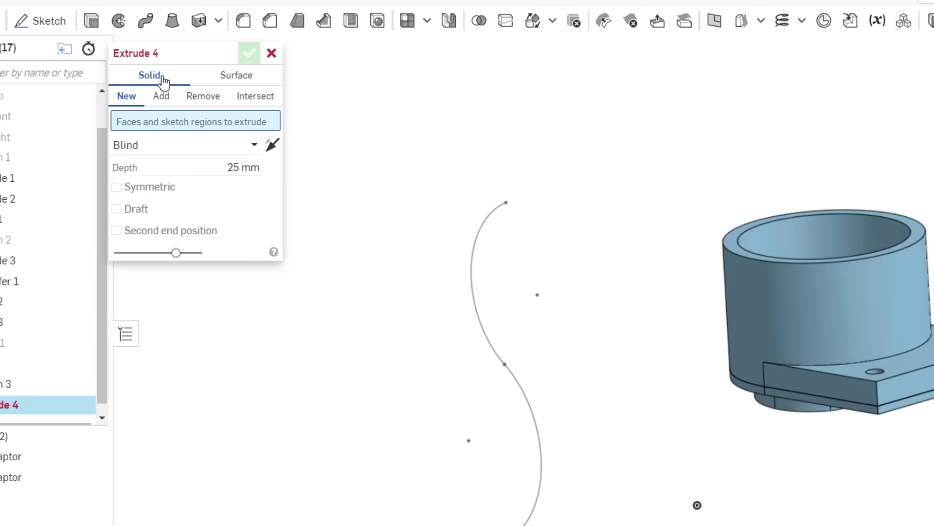
Extrude both Sketch 3 arcs as a surface 173.4 mm long through the adaptor.
left_click(227, 80)
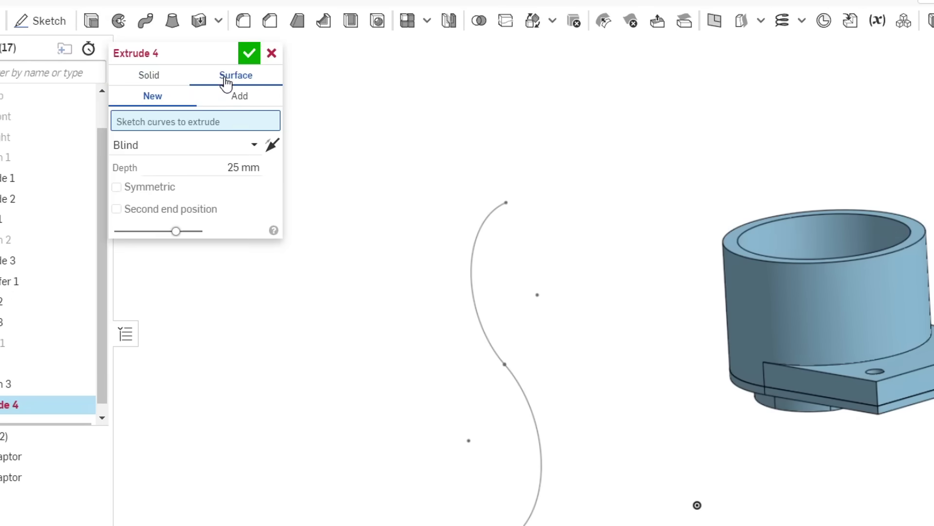
left_click(498, 345)
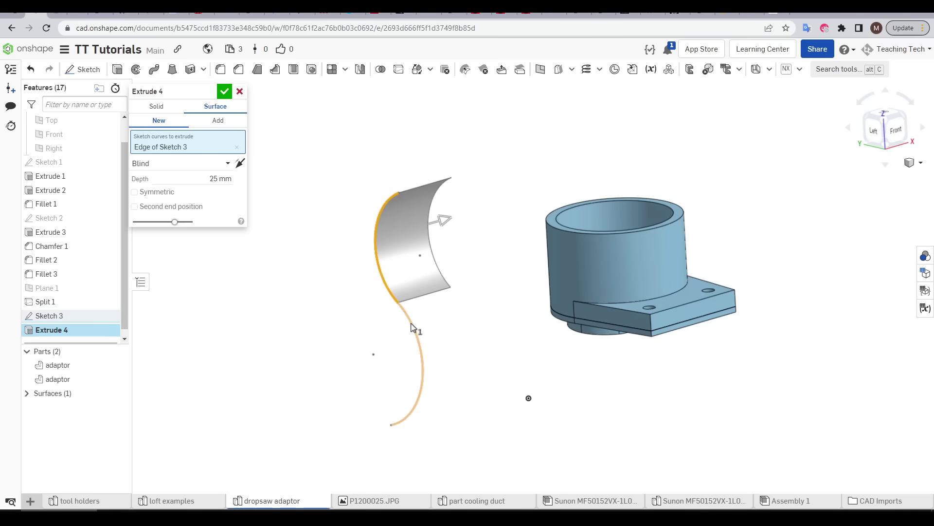
left_click(412, 327)
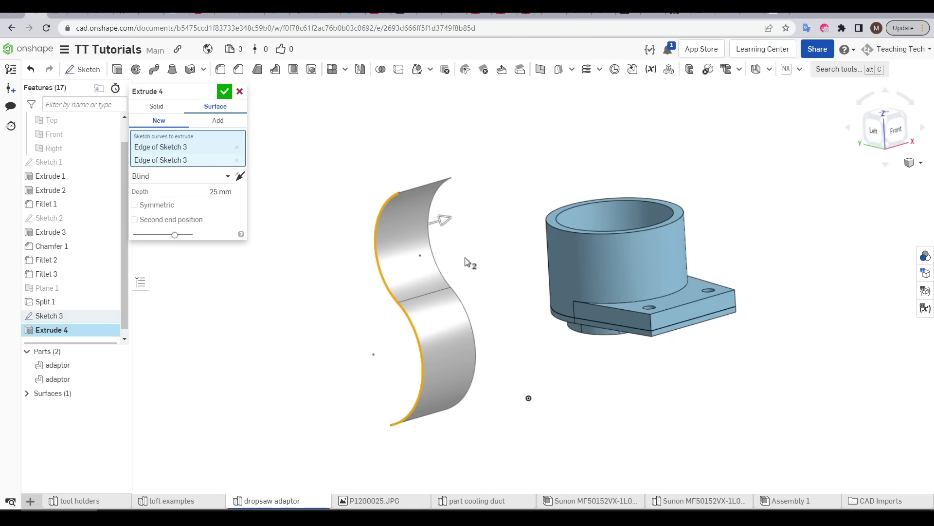
left_click_drag(479, 218, 774, 179)
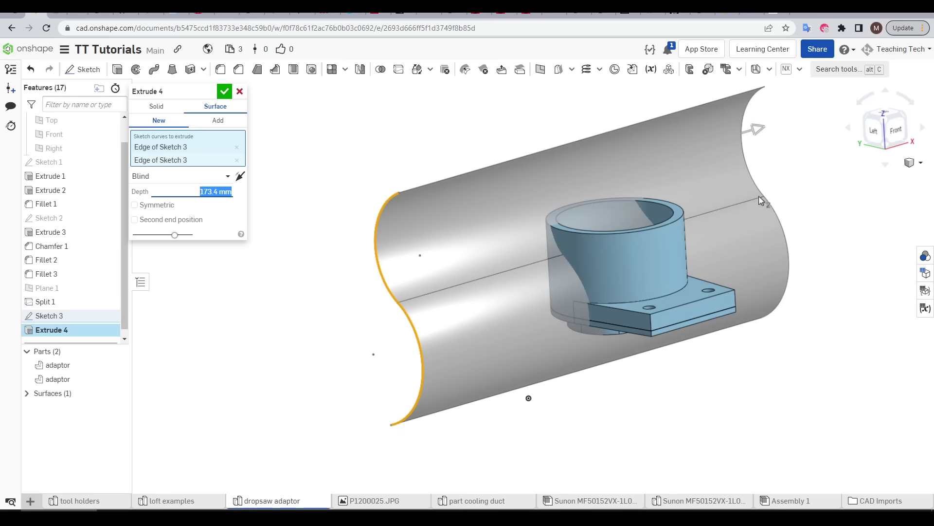
left_click(224, 91)
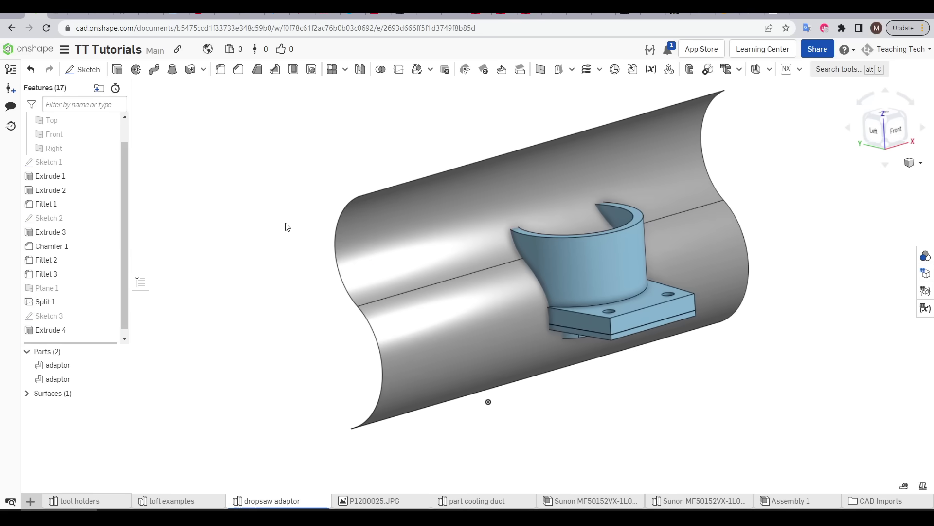
left_click(398, 69)
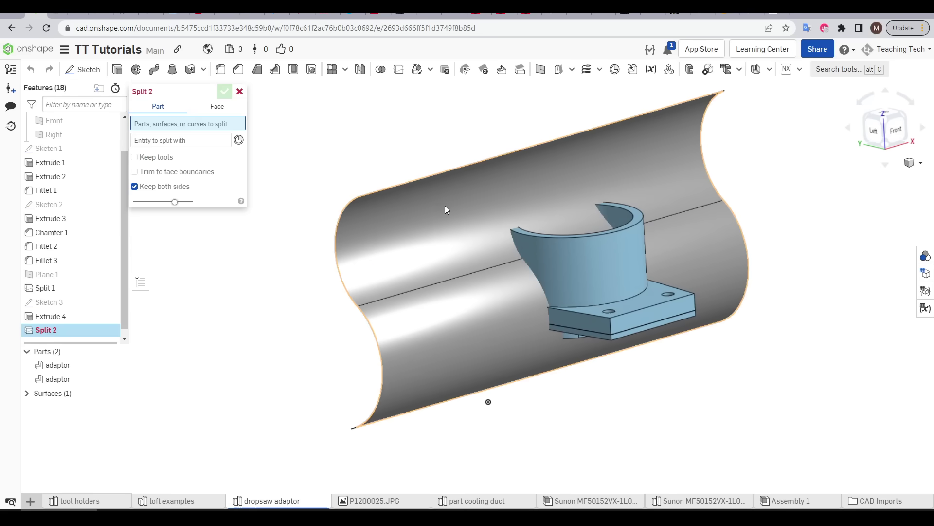
Split the adaptor part using Surface 1 as the split entity.
left_click(579, 267)
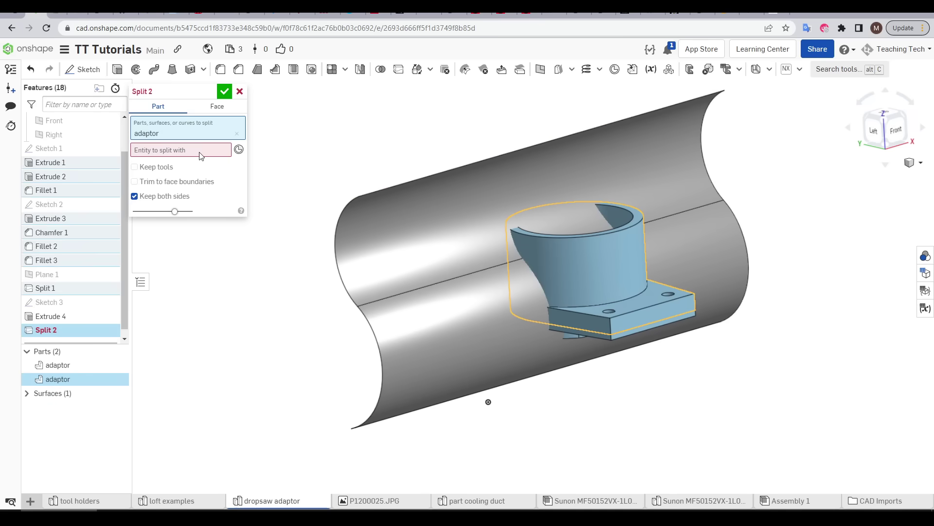
left_click(367, 218)
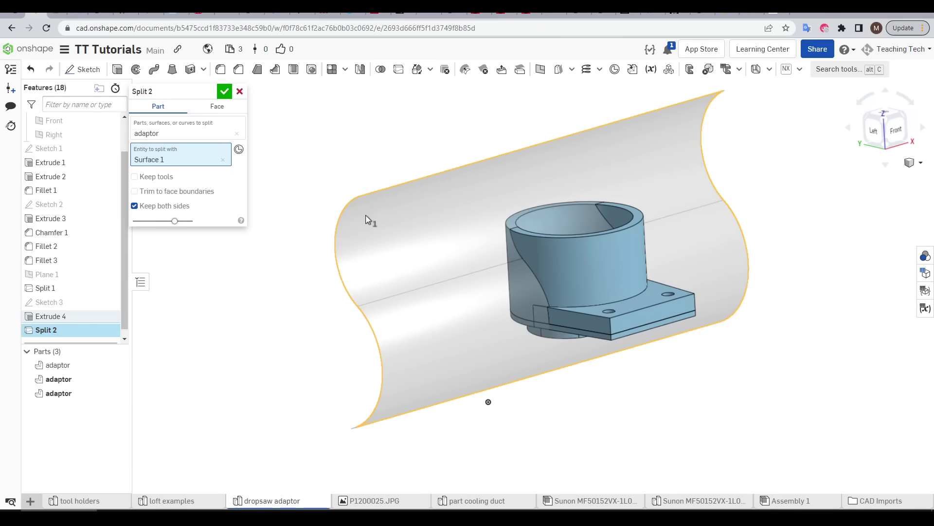
key("Return")
left_click(119, 380)
Hide and show the second and third adaptor parts to inspect each piece, then undo.
left_click(118, 381)
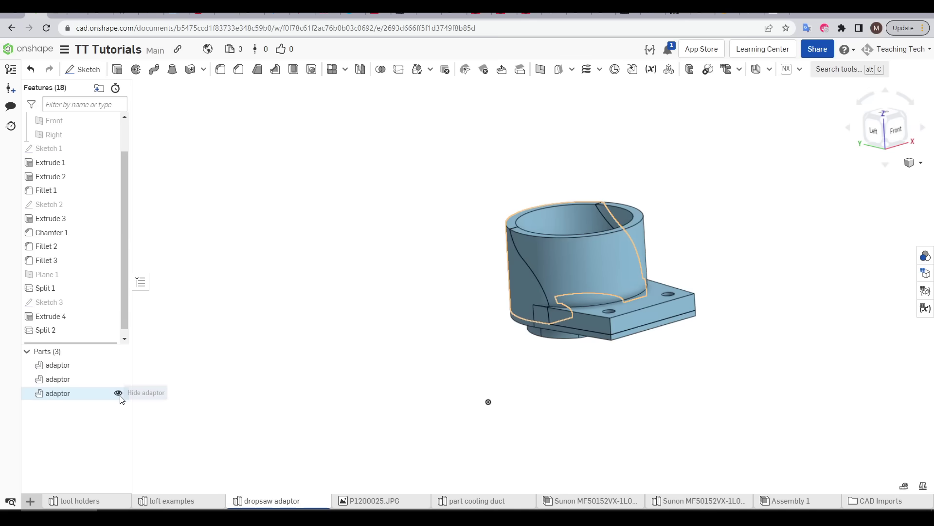
left_click(118, 393)
left_click(120, 395)
left_click(118, 380)
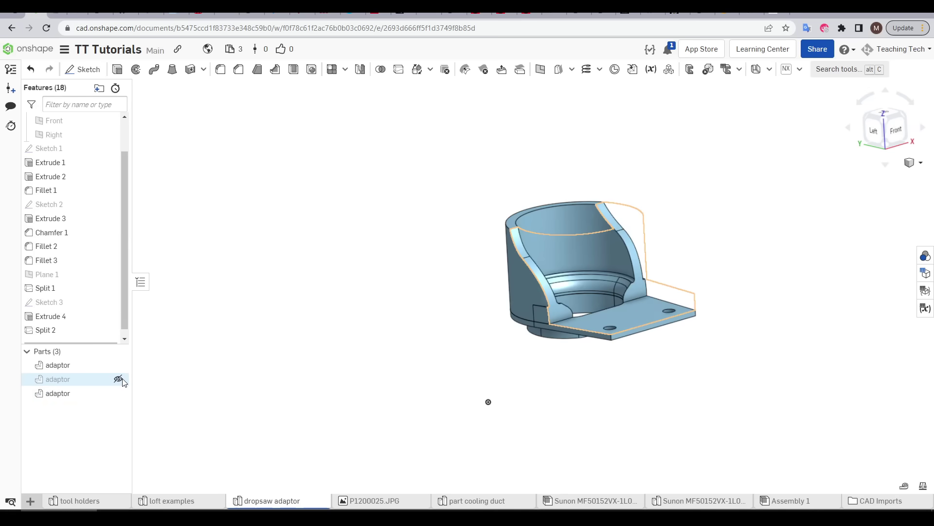
left_click(119, 380)
left_click(120, 393)
left_click(120, 394)
left_click(118, 380)
left_click(118, 379)
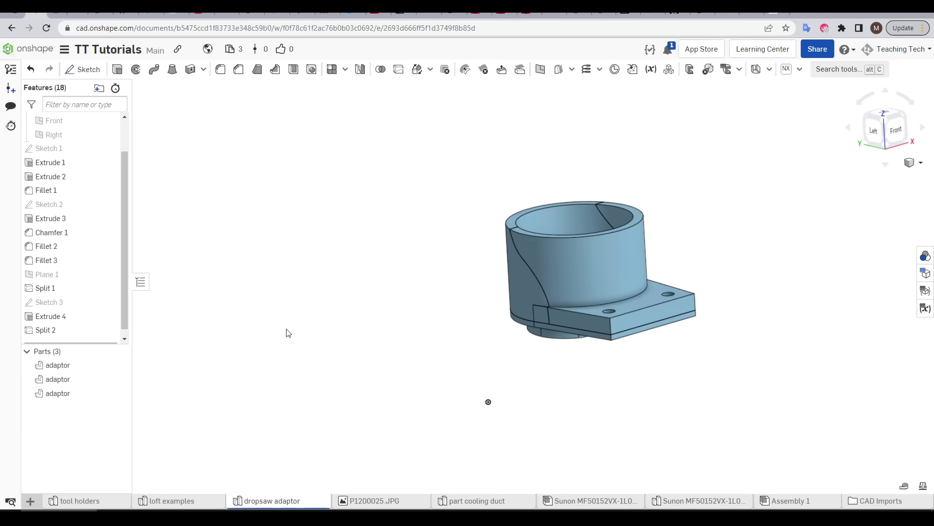
left_click(31, 69)
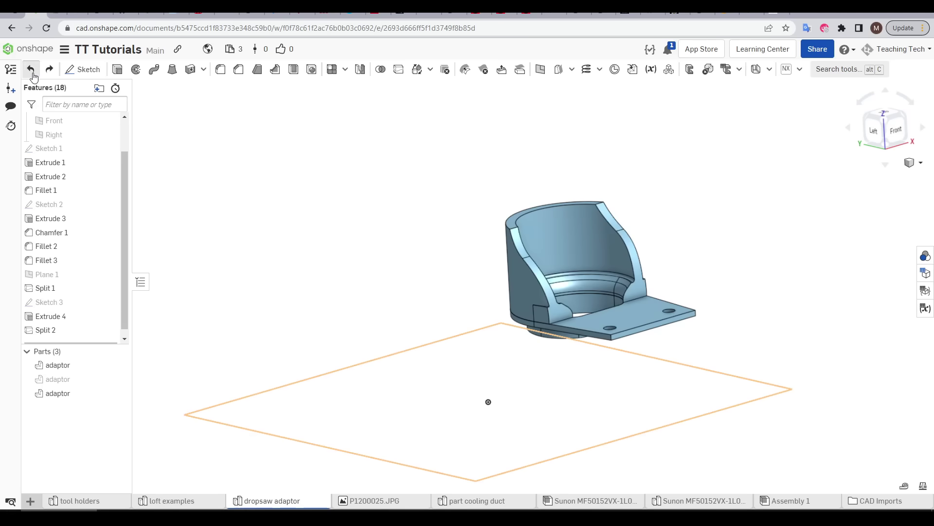